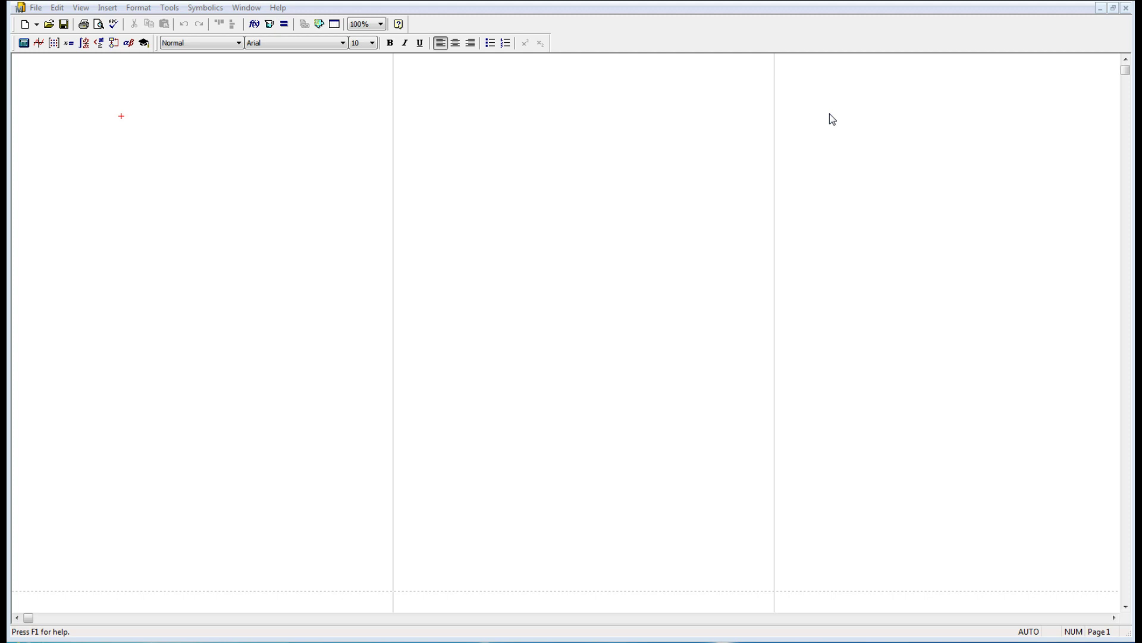
# Open the page layout settings from the File menu, then close them
pyautogui.click(36, 7)
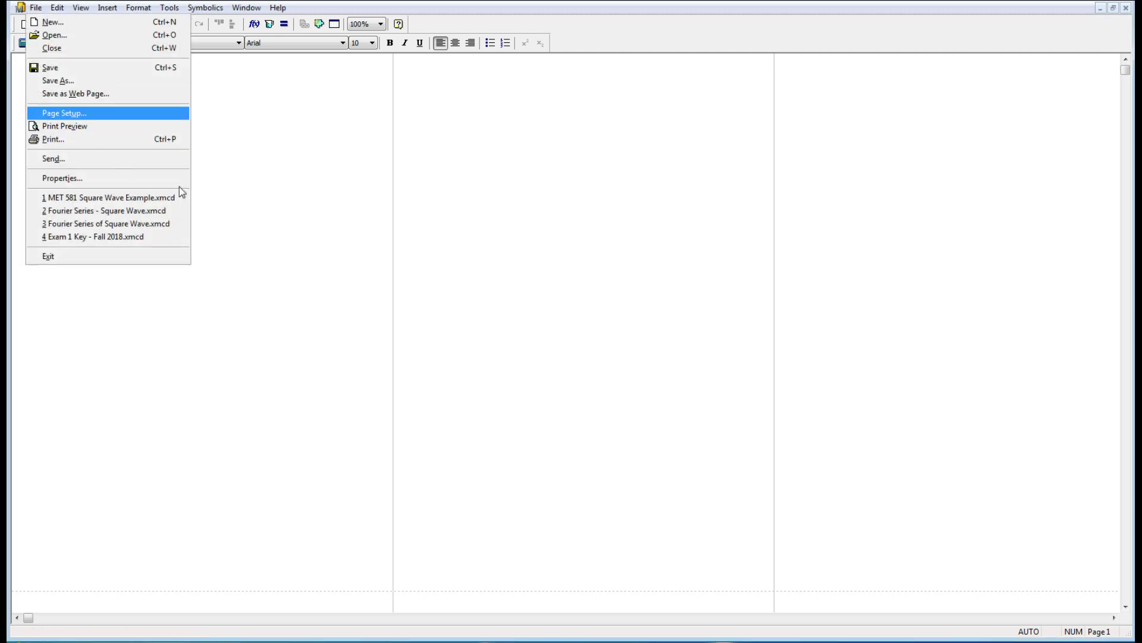
pyautogui.press('Return')
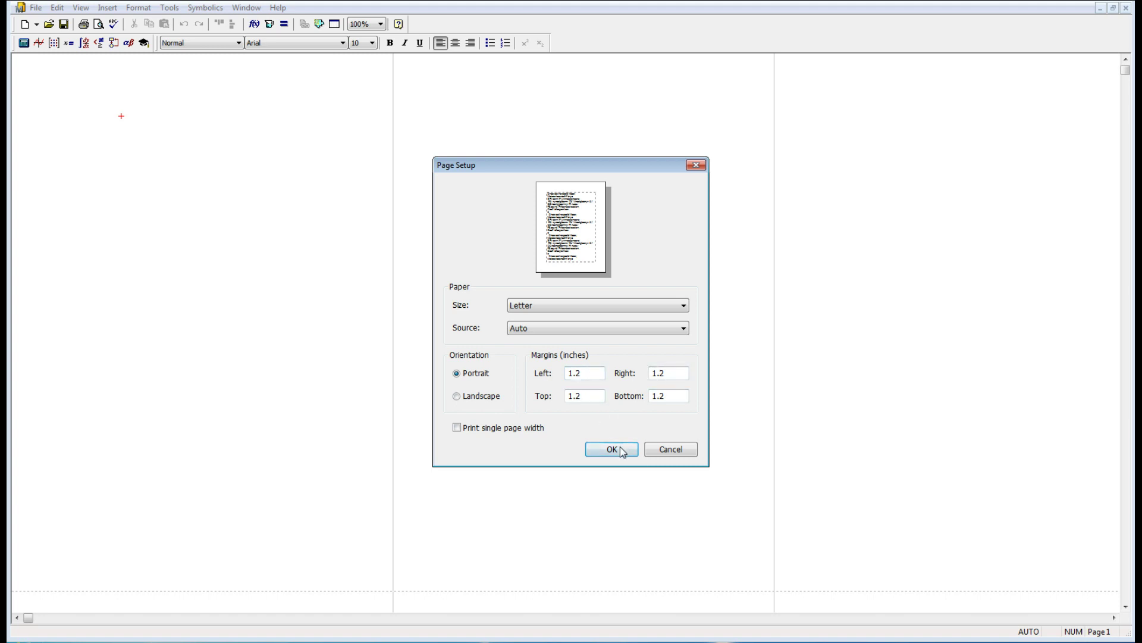
pyautogui.click(660, 456)
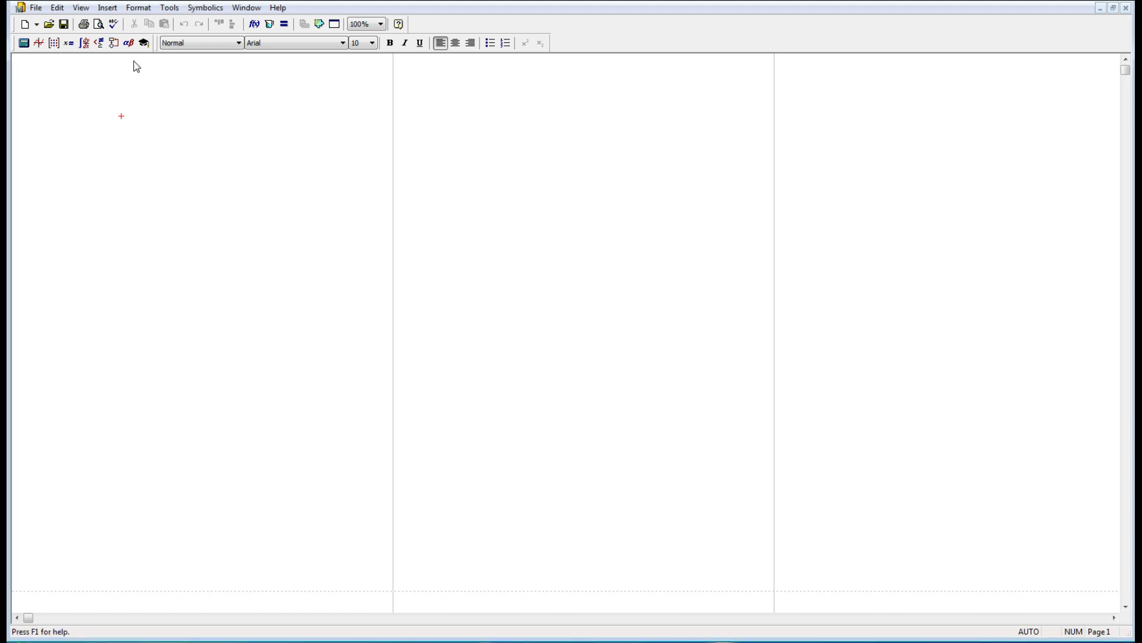
# Show the Evaluation and Boolean palettes; open the Greek palette briefly, then close it
pyautogui.click(69, 45)
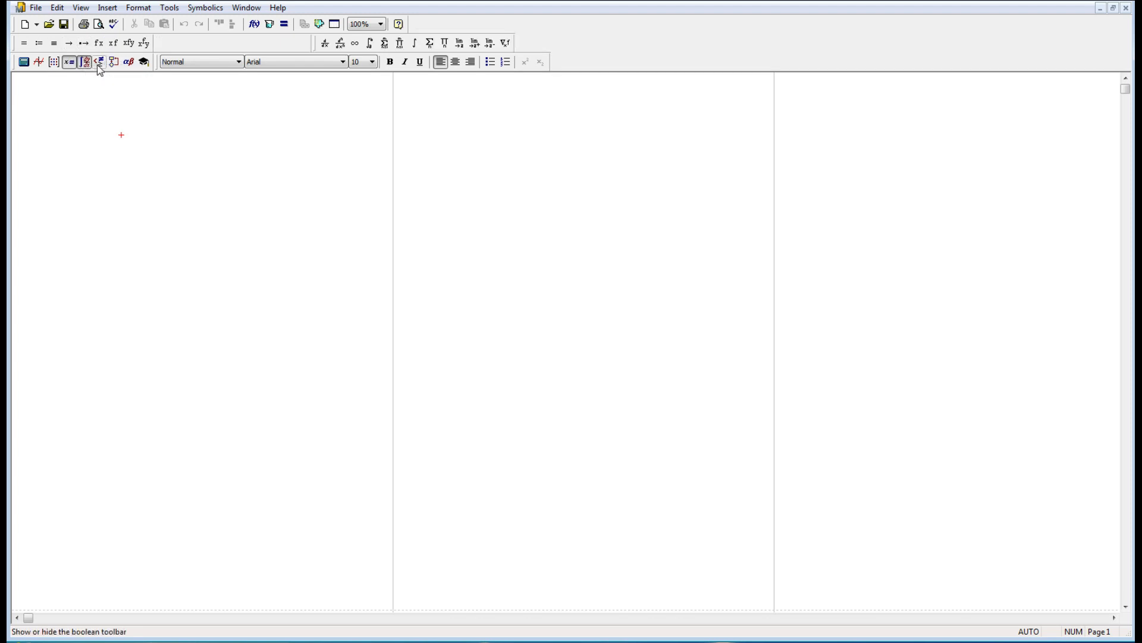
pyautogui.click(99, 62)
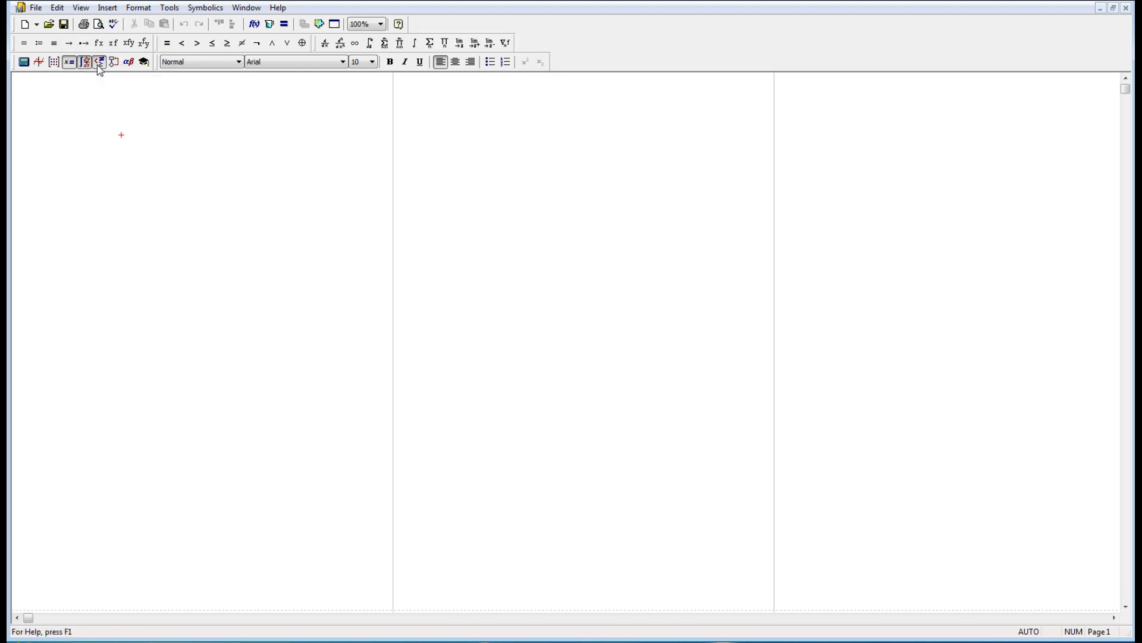
pyautogui.click(130, 64)
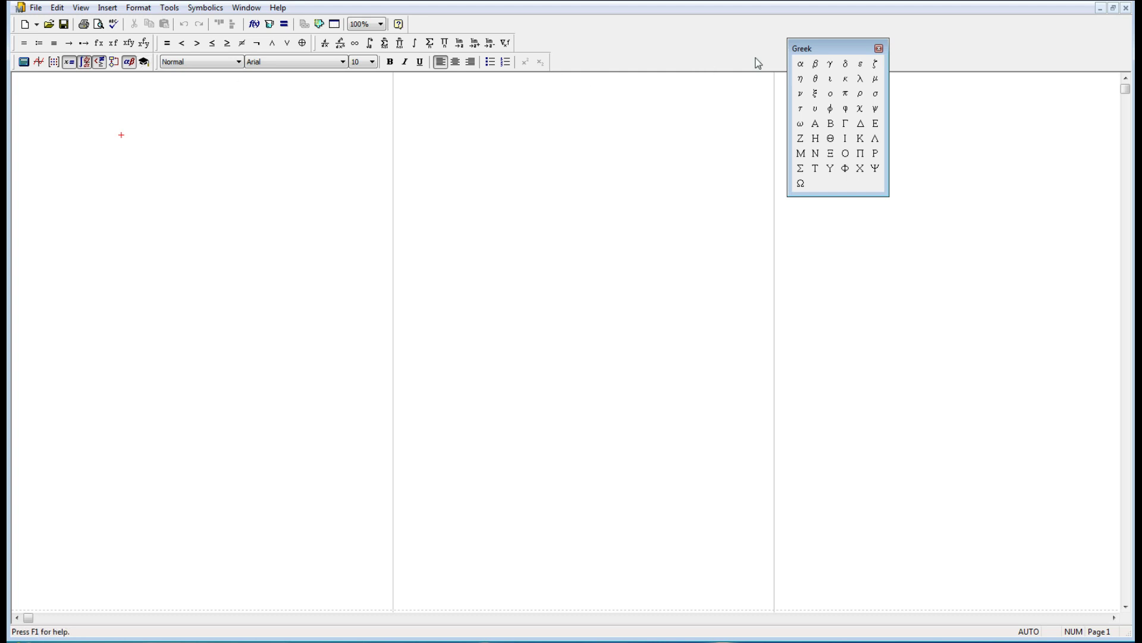
pyautogui.click(879, 49)
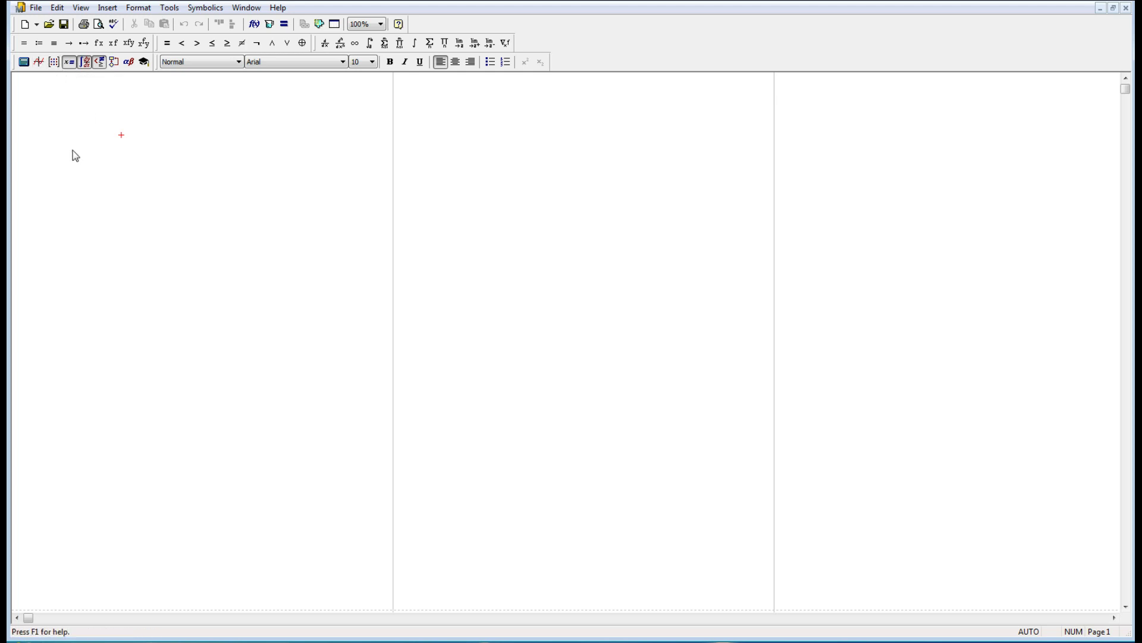
# Zoom the worksheet to 200% and place the cursor near the page's top-left
pyautogui.click(373, 27)
pyautogui.click(375, 43)
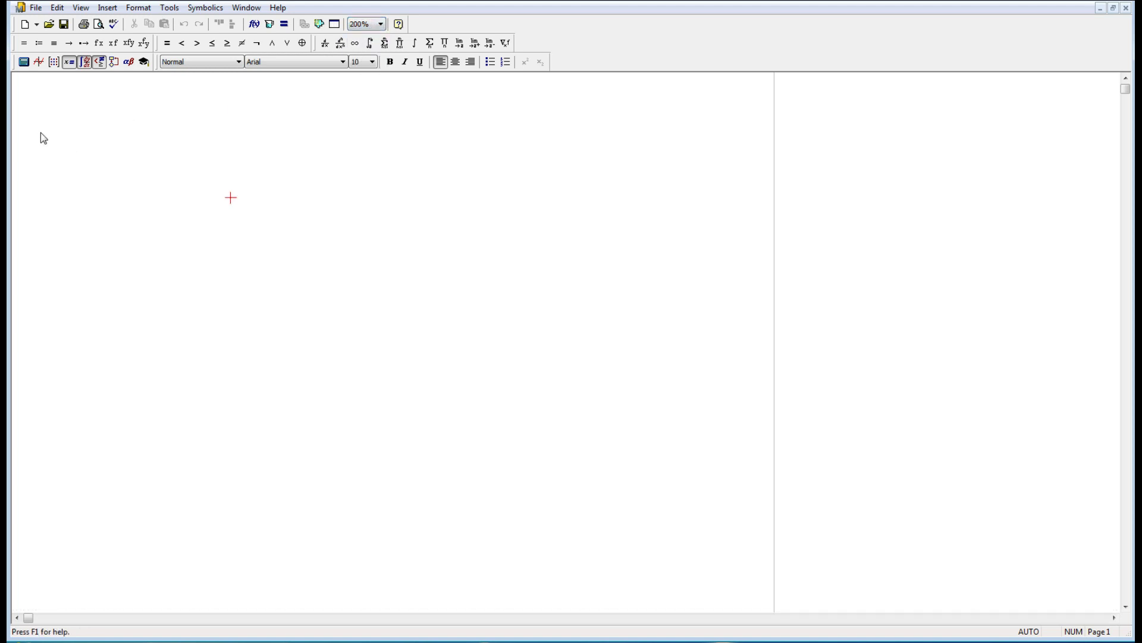
pyautogui.click(39, 93)
# Enter the definition f(x) := sin(x)*e^-x/5 using the := operator
pyautogui.write('f(x)')
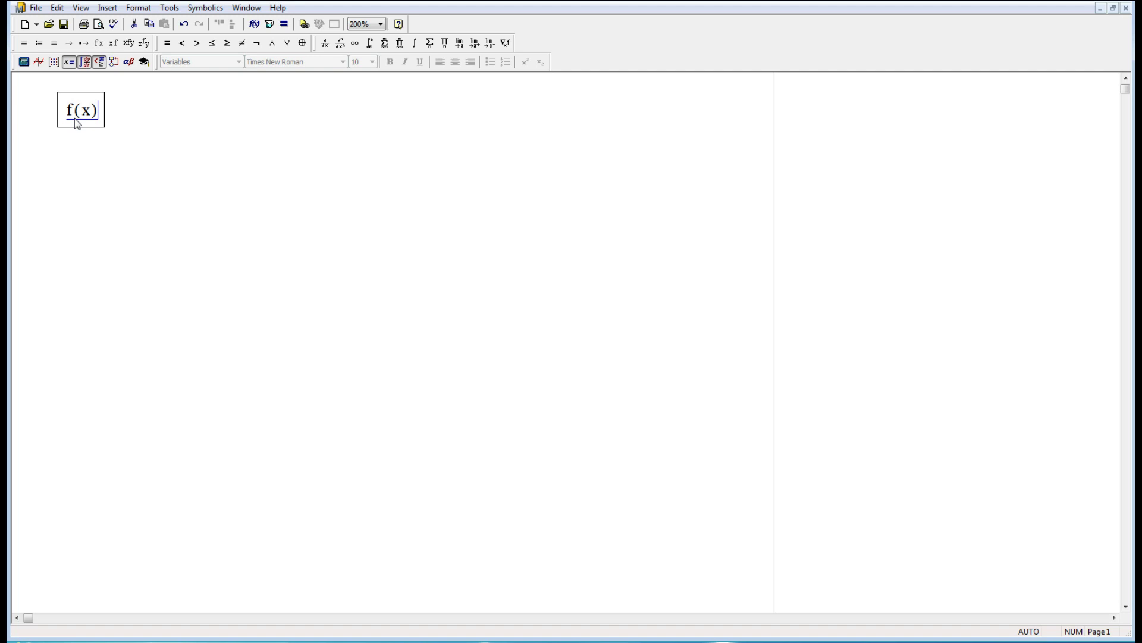
pyautogui.click(39, 47)
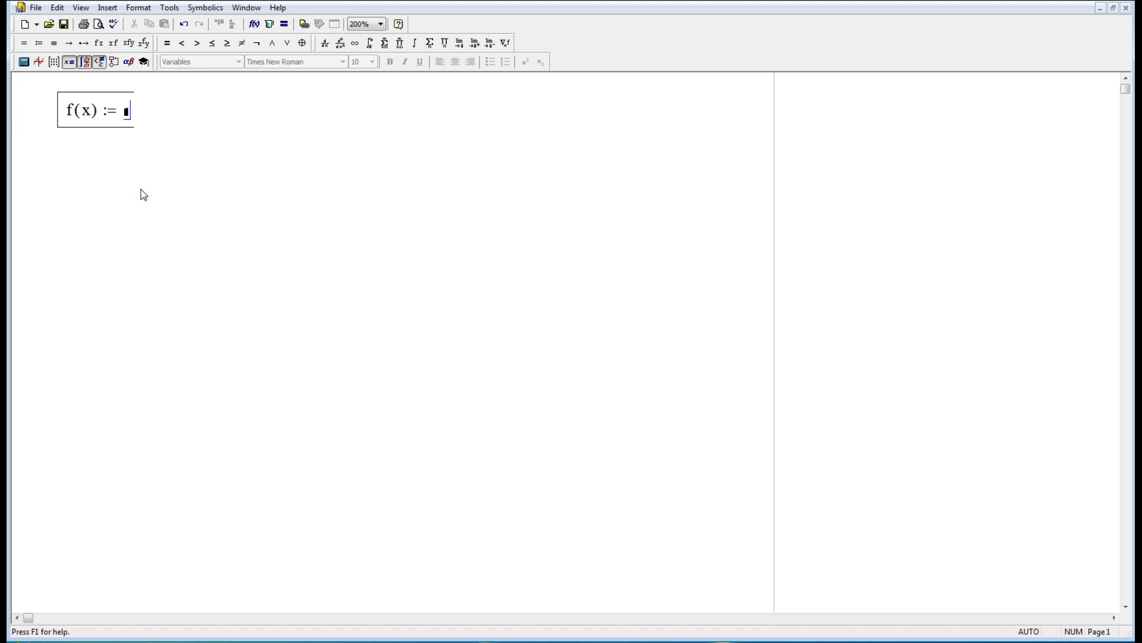
pyautogui.write('sin(x)')
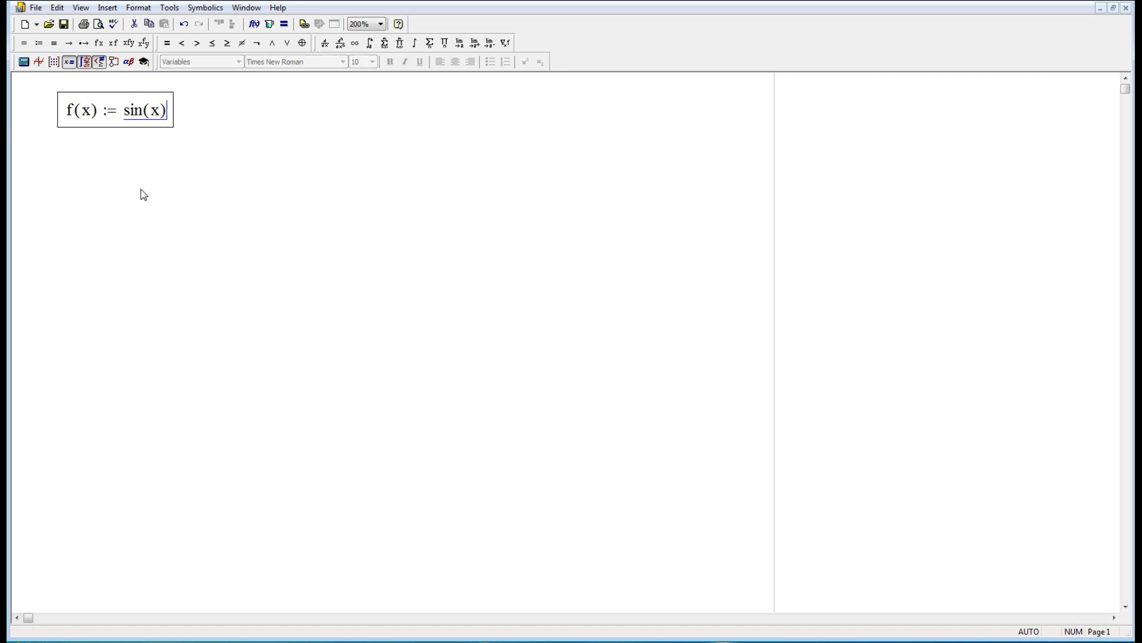
pyautogui.write('*e^-x')
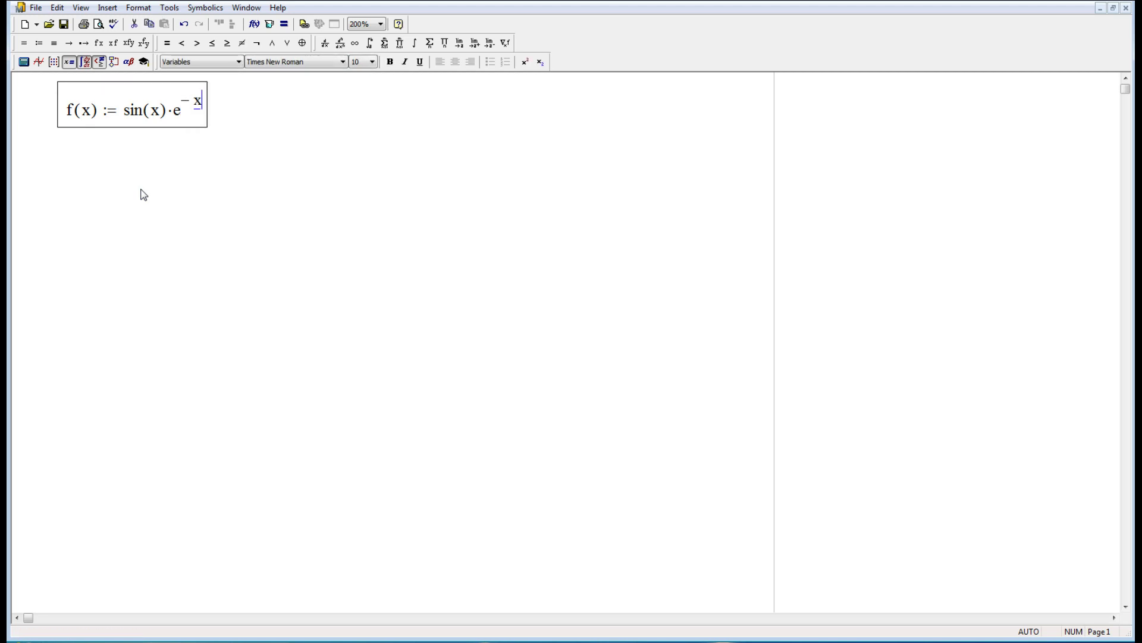
pyautogui.write('/5')
pyautogui.click(115, 176)
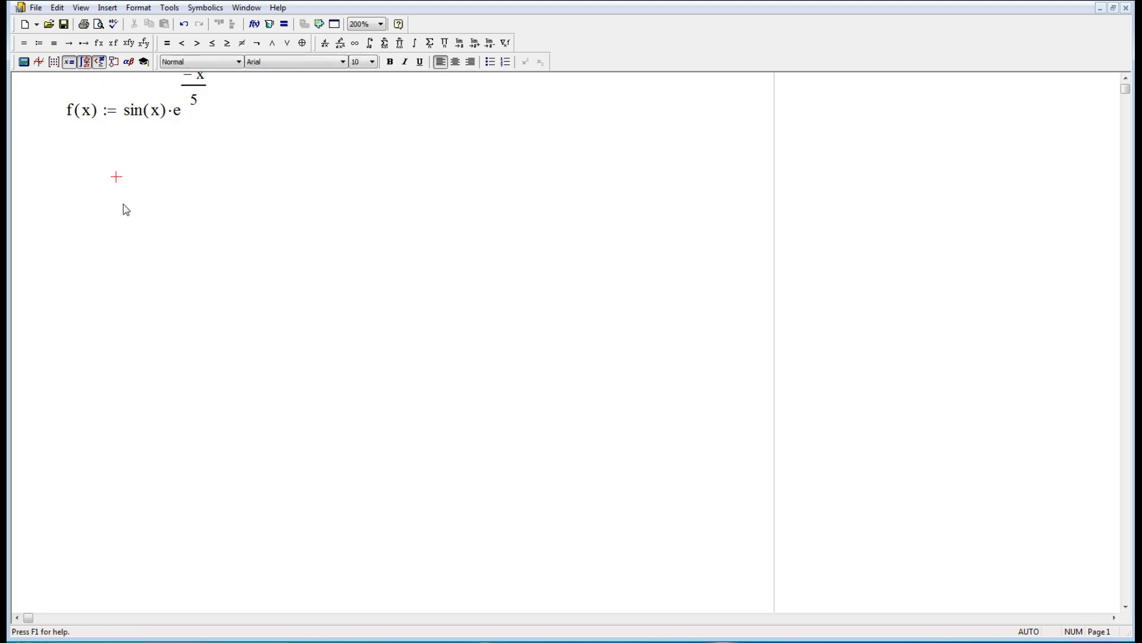
# Move the f(x) definition slightly lower and place the cursor below it
pyautogui.moveTo(115, 197); pyautogui.dragTo(140, 145)
pyautogui.click(158, 197)
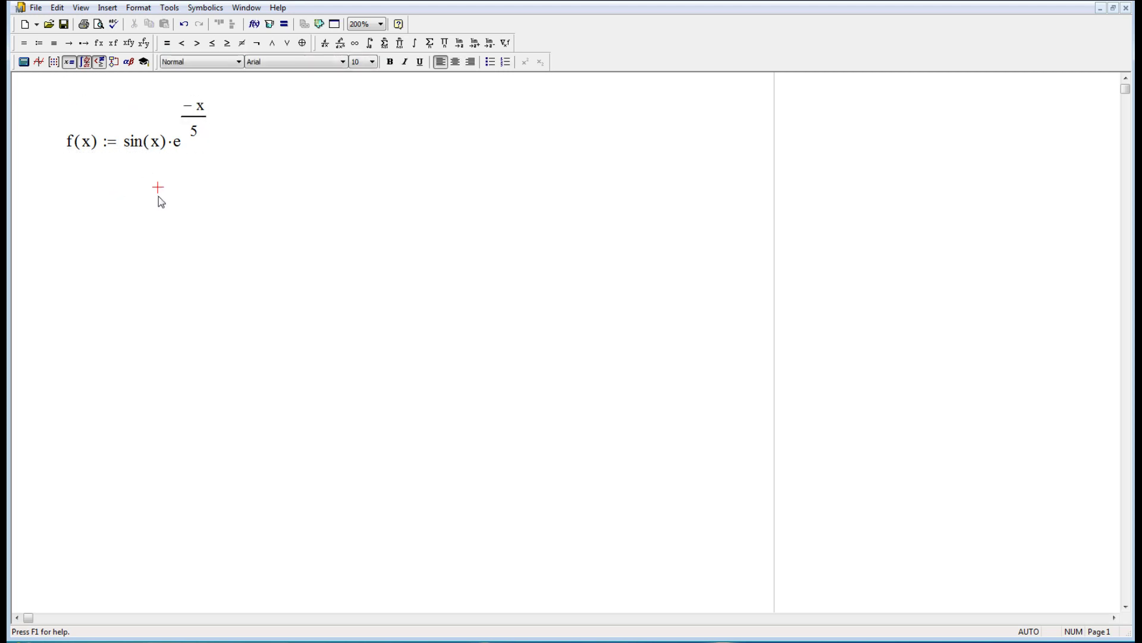
pyautogui.click(233, 239)
# Insert an X-Y plot with x on the x-axis and f(x) on the y-axis
pyautogui.click(107, 8)
pyautogui.moveTo(117, 24)
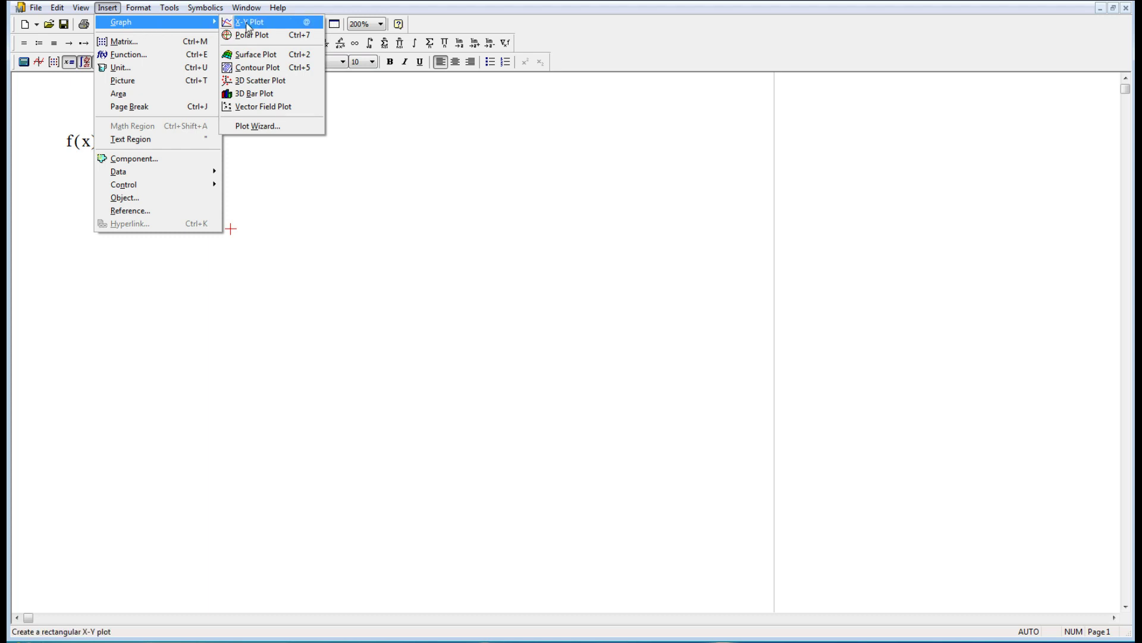
pyautogui.click(299, 28)
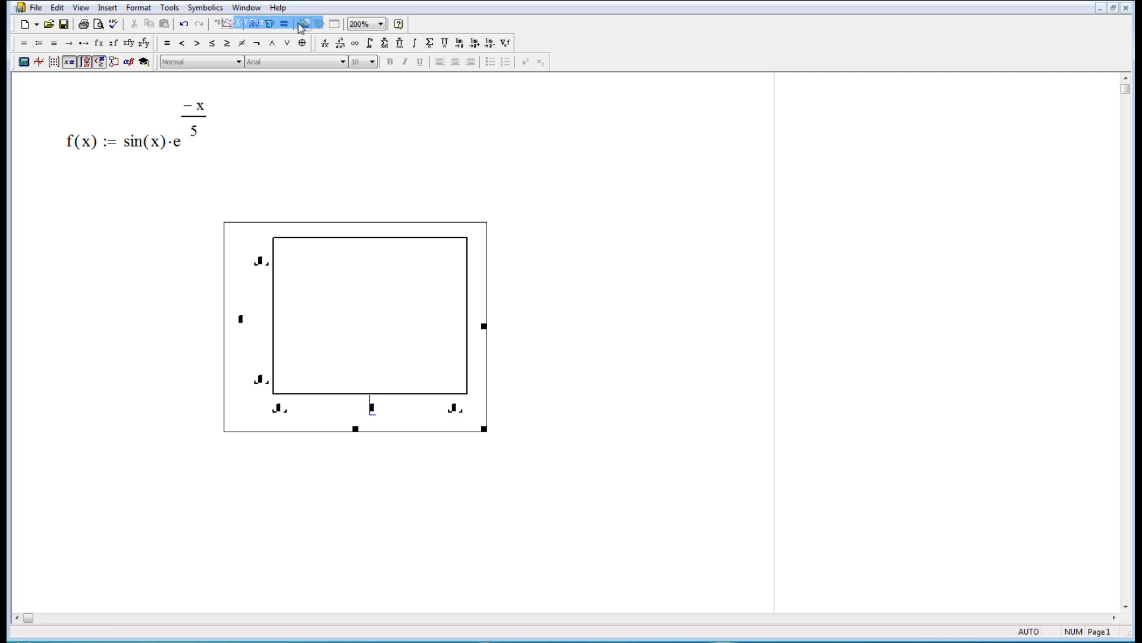
pyautogui.write('x')
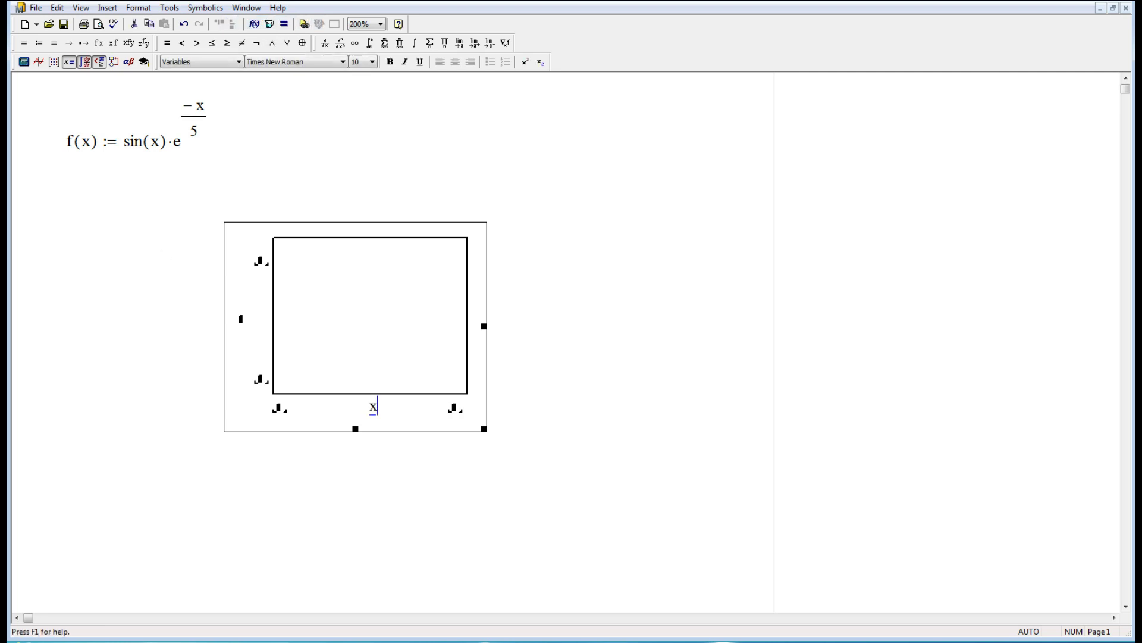
pyautogui.click(241, 320)
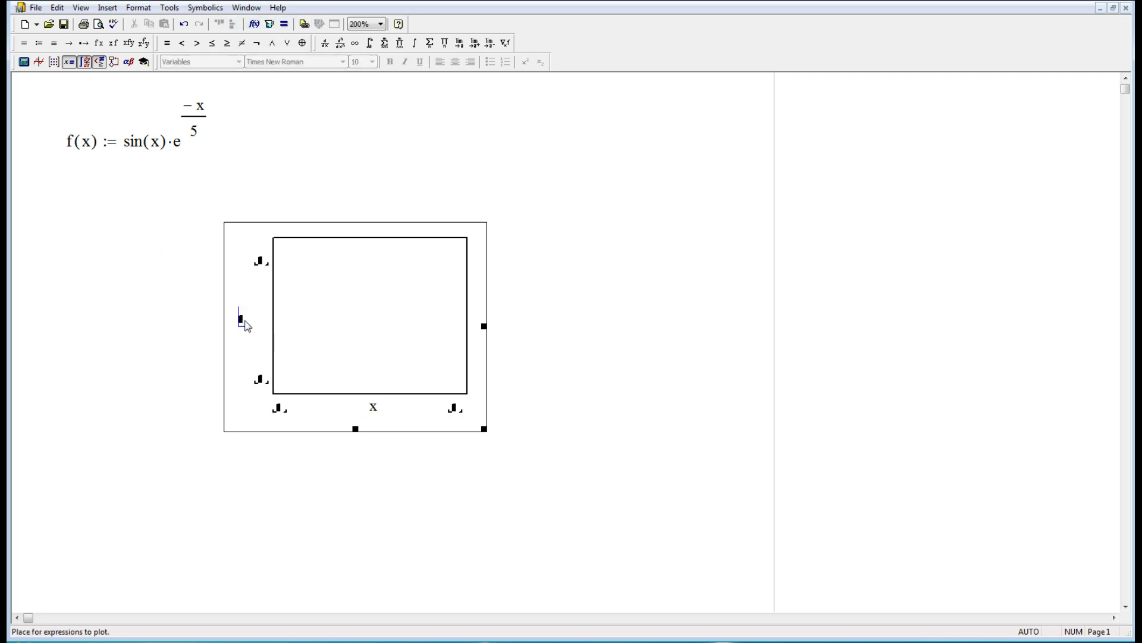
pyautogui.write('f(x)')
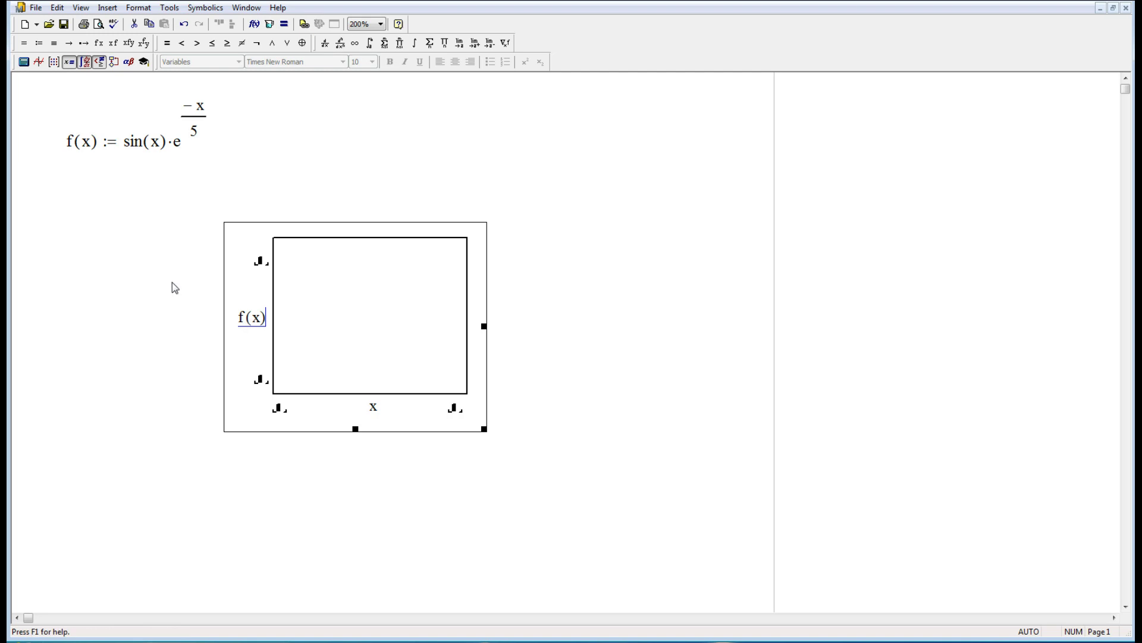
pyautogui.click(172, 282)
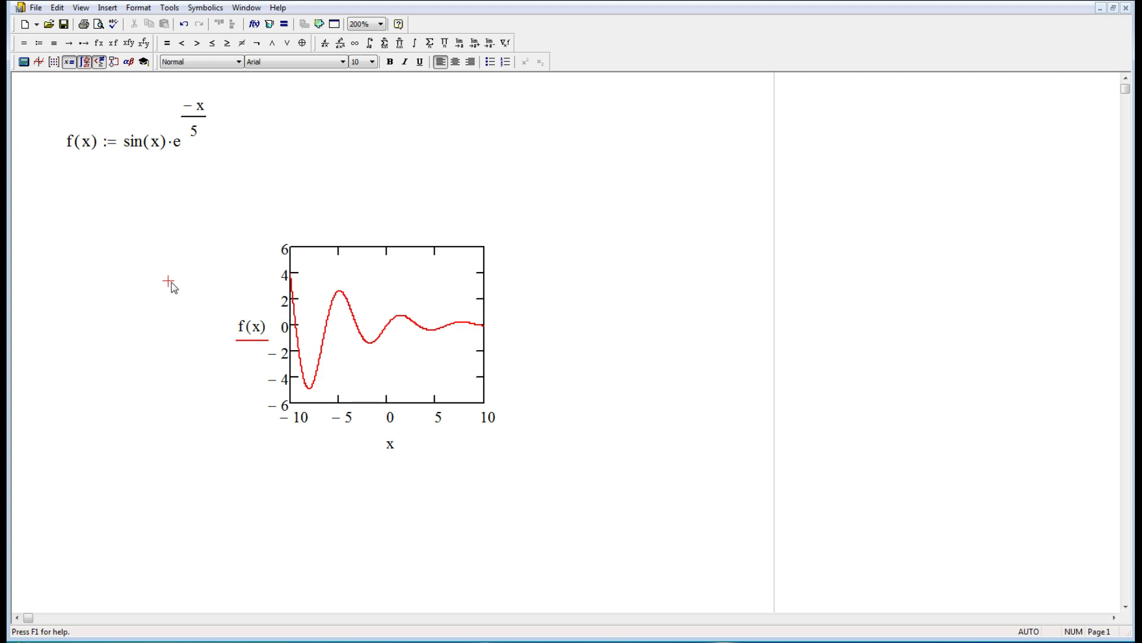
# Move the plot up-left and stretch it to roughly double width and taller
pyautogui.click(484, 306)
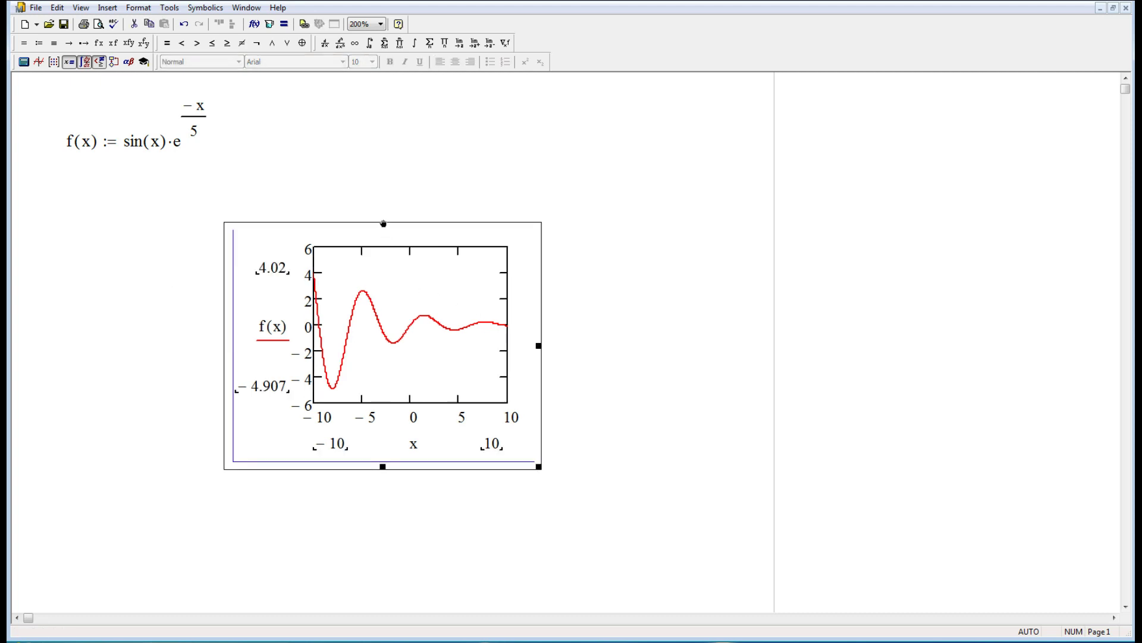
pyautogui.moveTo(384, 223); pyautogui.dragTo(237, 181)
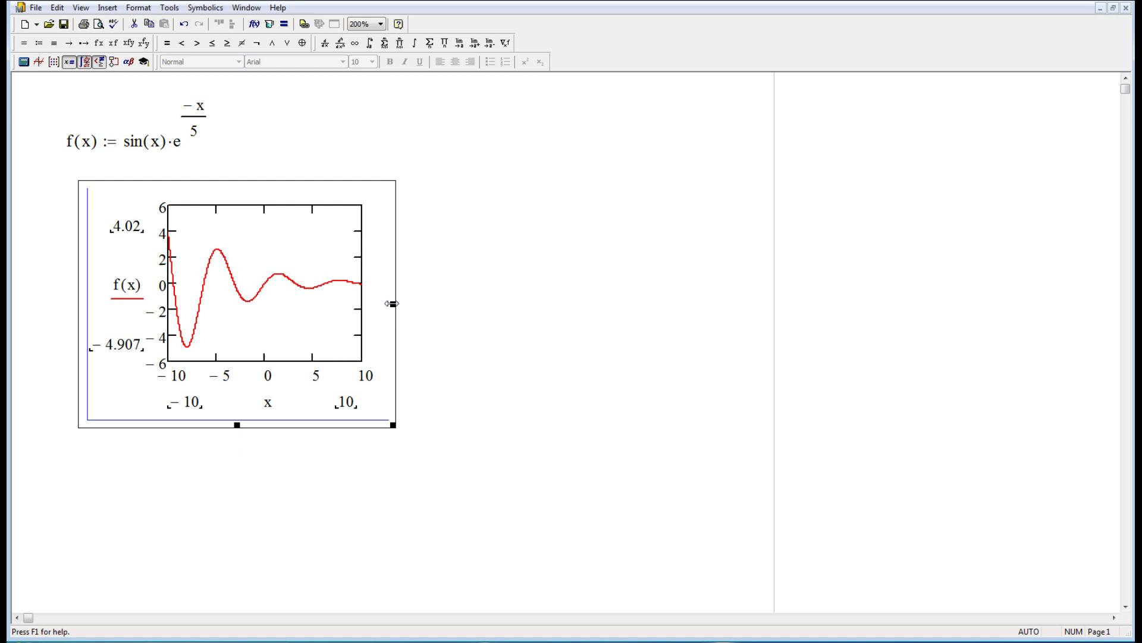
pyautogui.moveTo(392, 304); pyautogui.dragTo(748, 310)
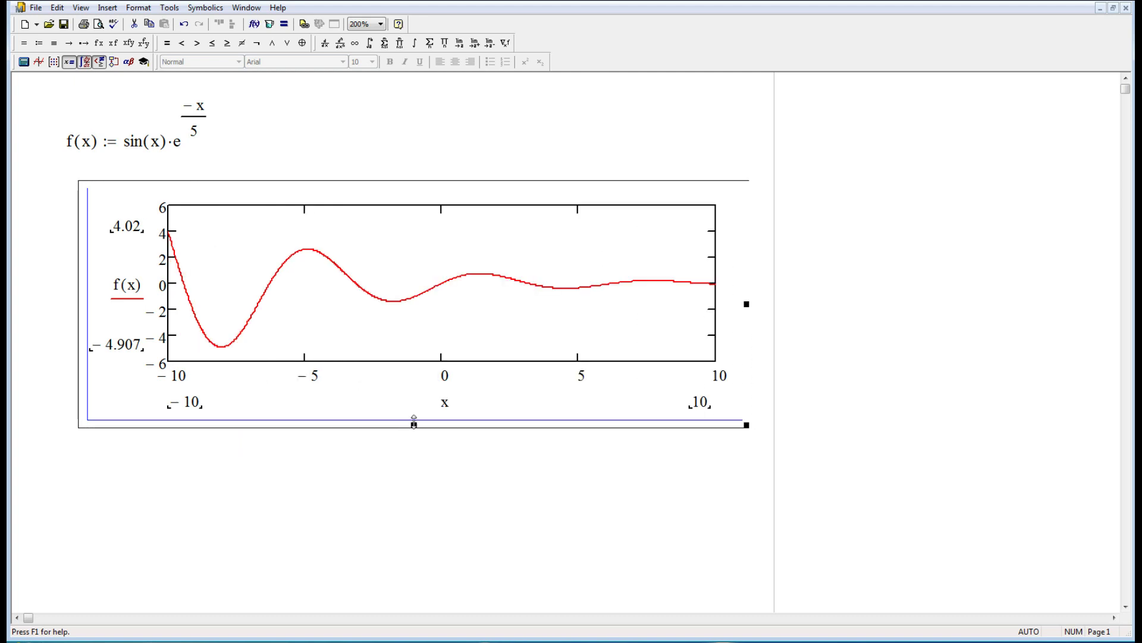
pyautogui.moveTo(414, 421); pyautogui.dragTo(424, 562)
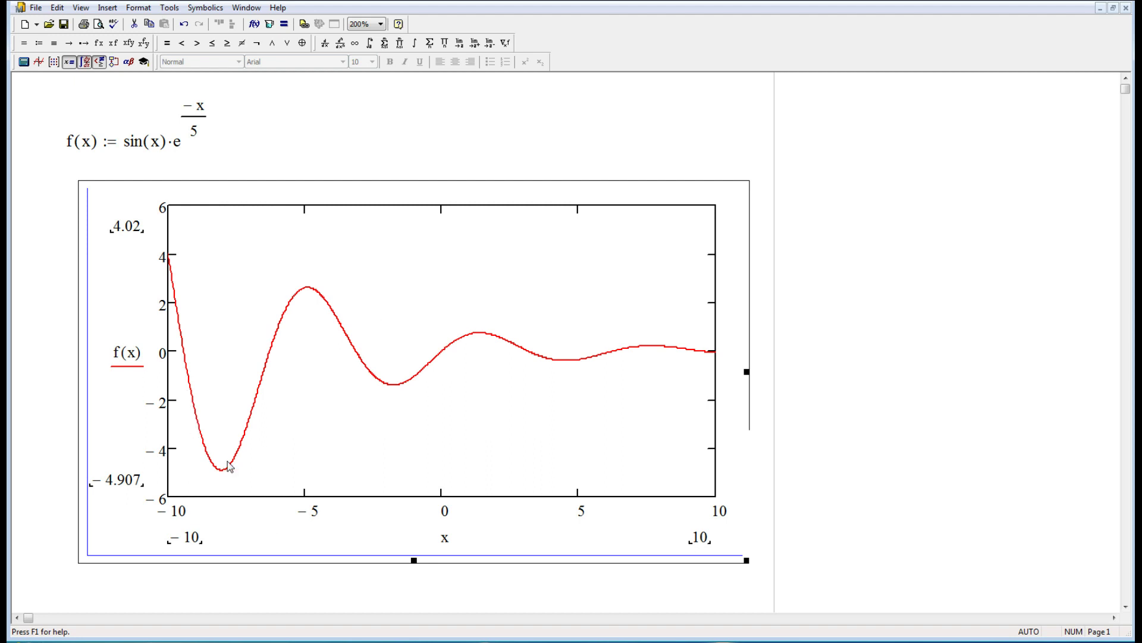
pyautogui.click(439, 161)
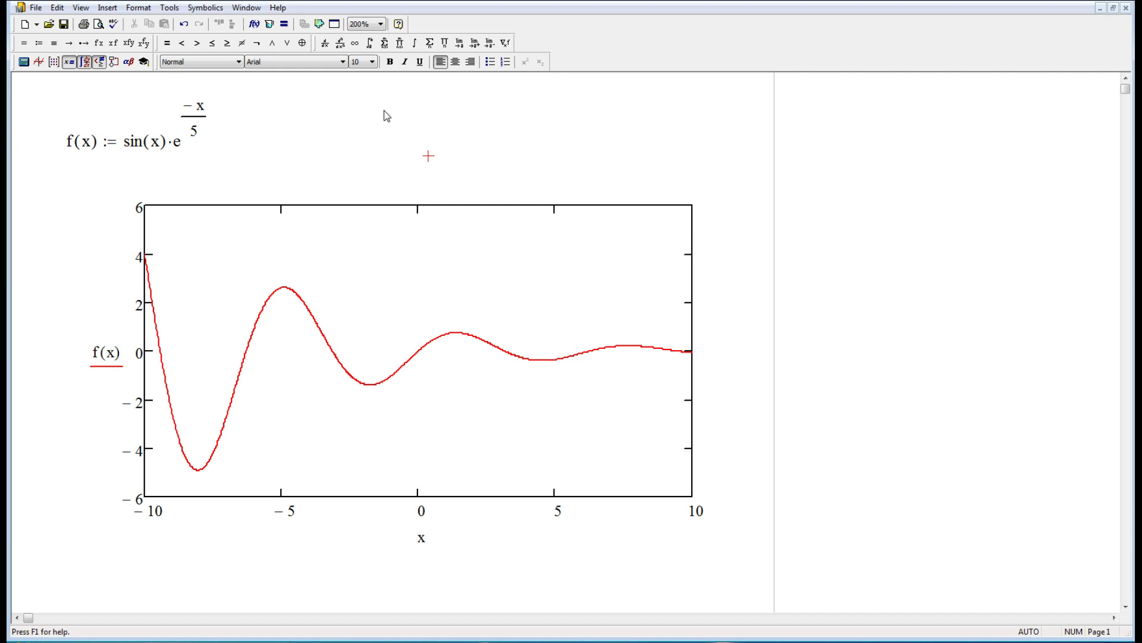
# Turn on x-axis and y-axis grid lines in the plot's formatting dialog
pyautogui.doubleClick(387, 262)
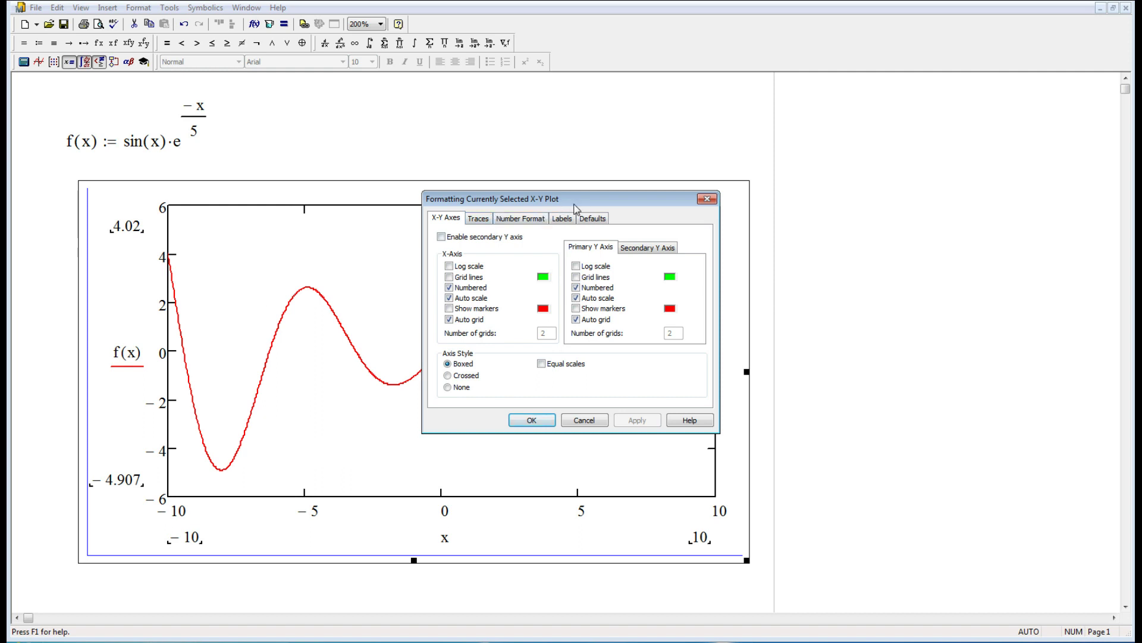
pyautogui.moveTo(576, 208); pyautogui.dragTo(933, 123)
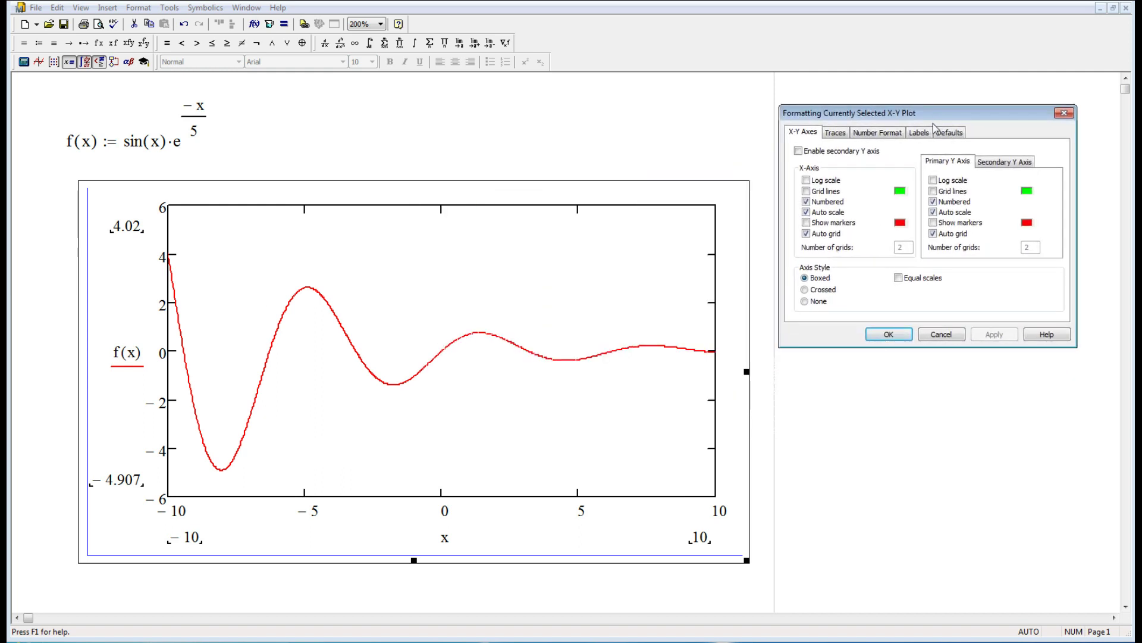
pyautogui.click(806, 191)
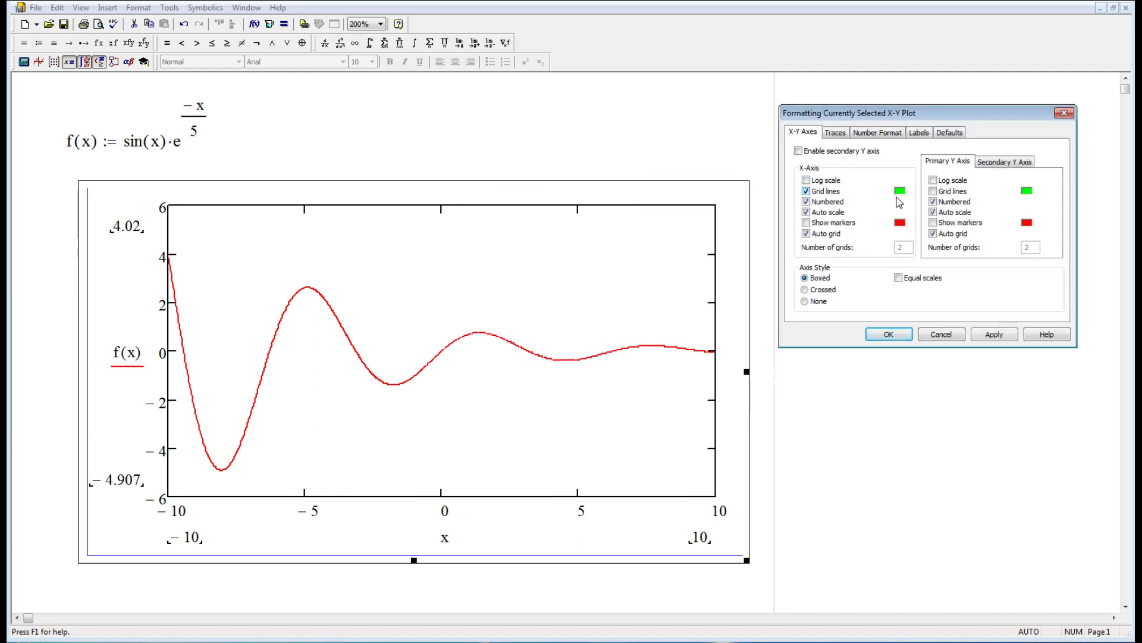
pyautogui.click(933, 191)
pyautogui.click(994, 334)
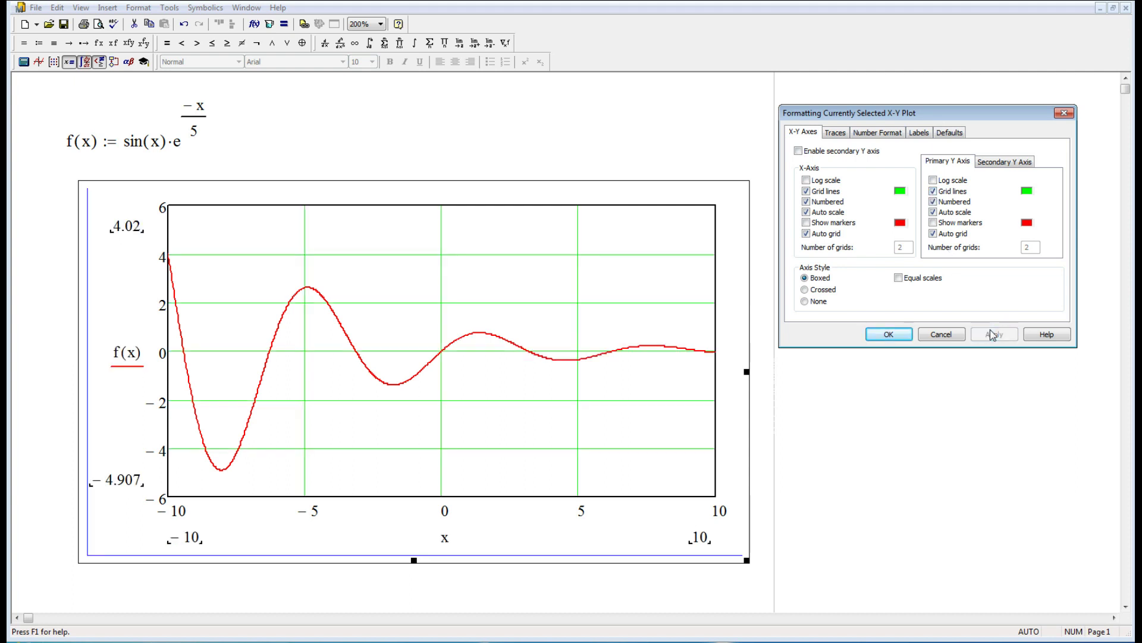
# Set both axes' grid-line colour to light grey, apply, and accept
pyautogui.click(899, 191)
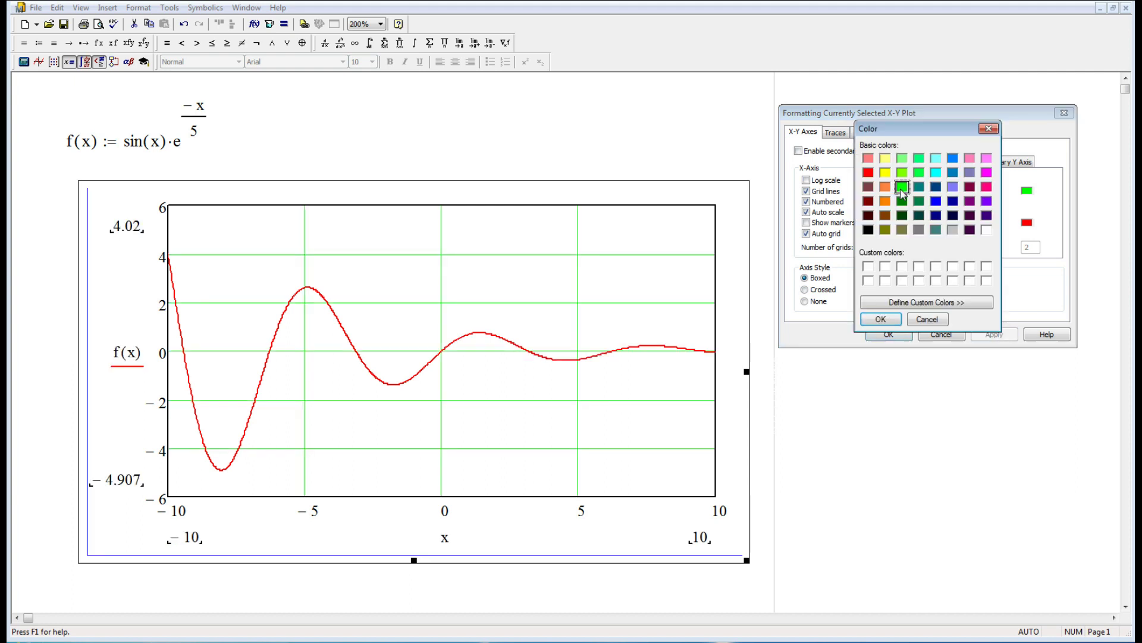
pyautogui.click(884, 320)
pyautogui.click(1027, 192)
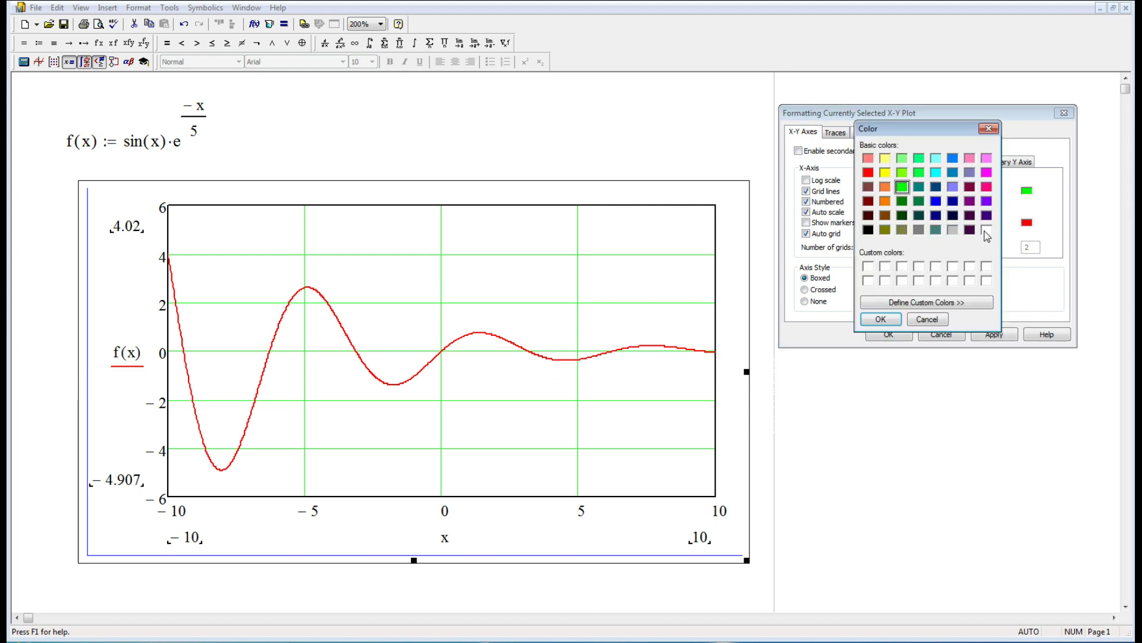
pyautogui.click(953, 229)
pyautogui.click(880, 320)
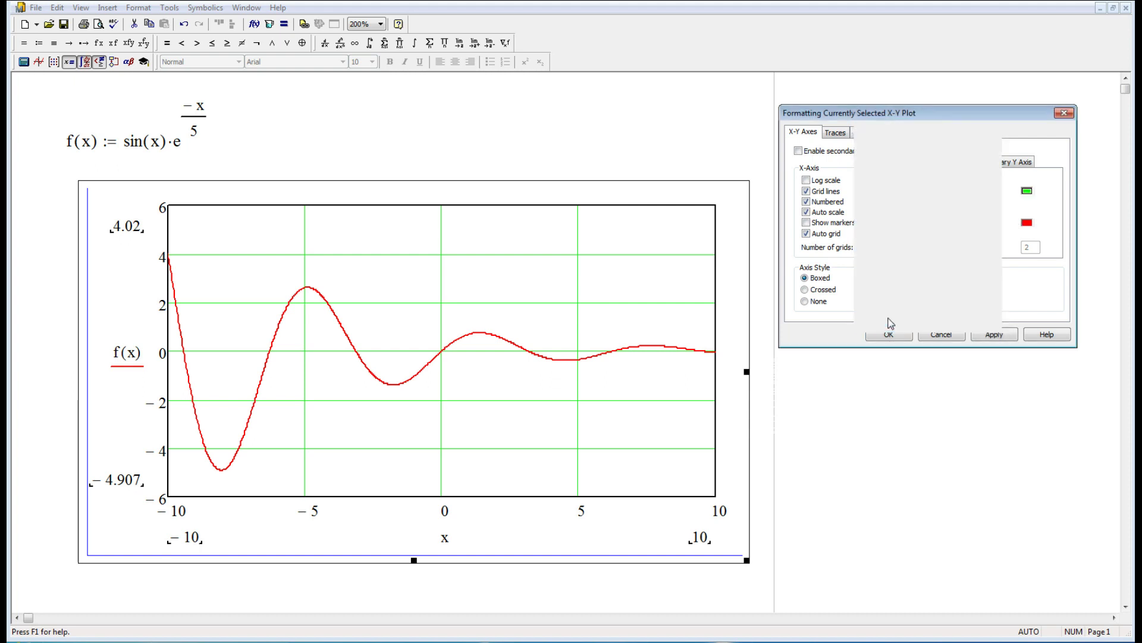
pyautogui.click(994, 334)
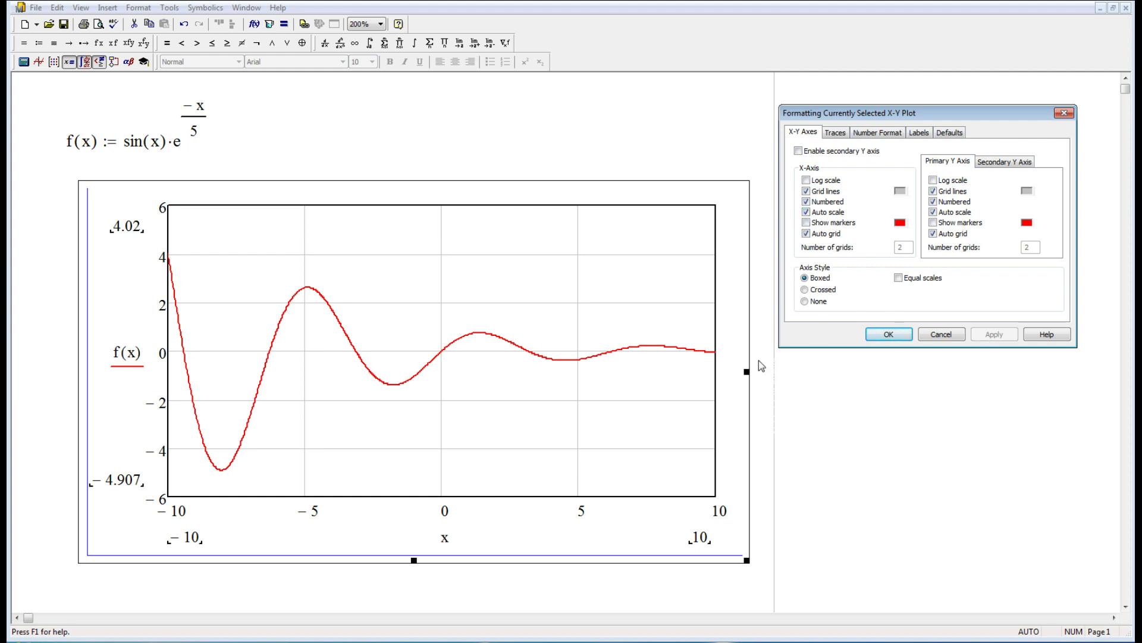
pyautogui.click(887, 335)
pyautogui.click(626, 146)
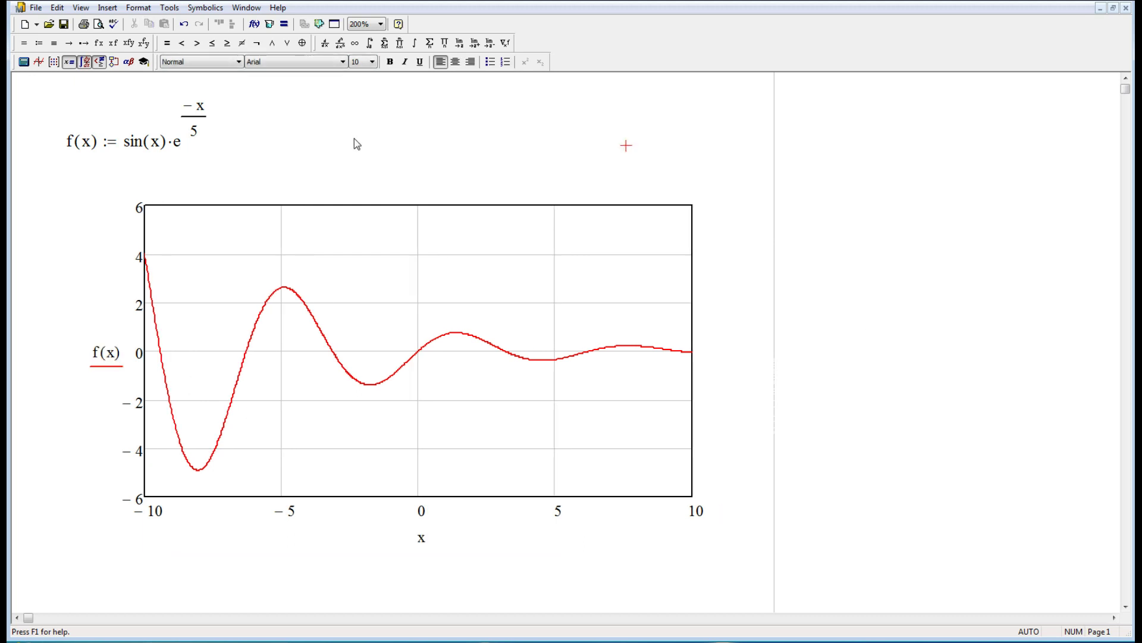
# Define df(x) := d/dx f(x) beside f(x) using the Derivative operator
pyautogui.click(266, 153)
pyautogui.write('df(x) ')
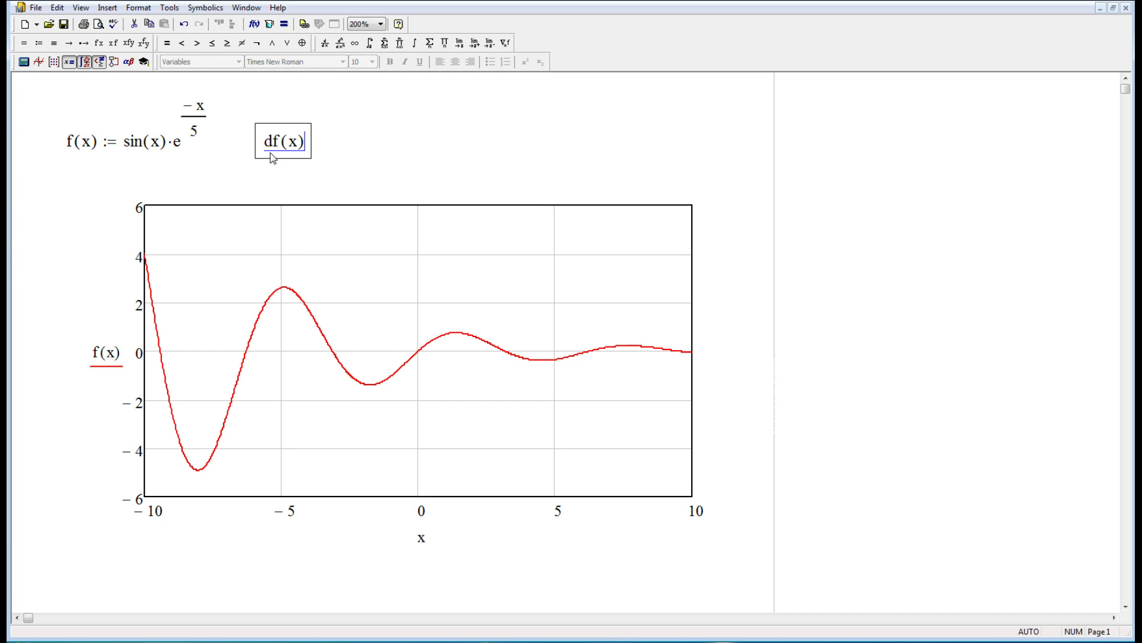
pyautogui.write(':=')
pyautogui.click(326, 43)
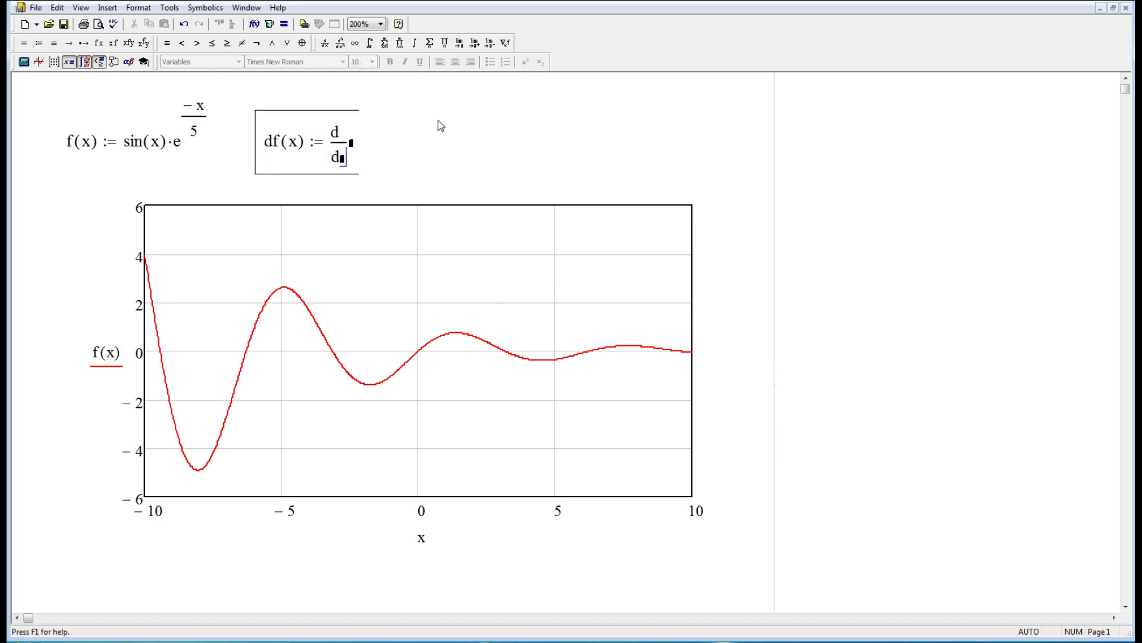
pyautogui.write('x')
pyautogui.click(352, 144)
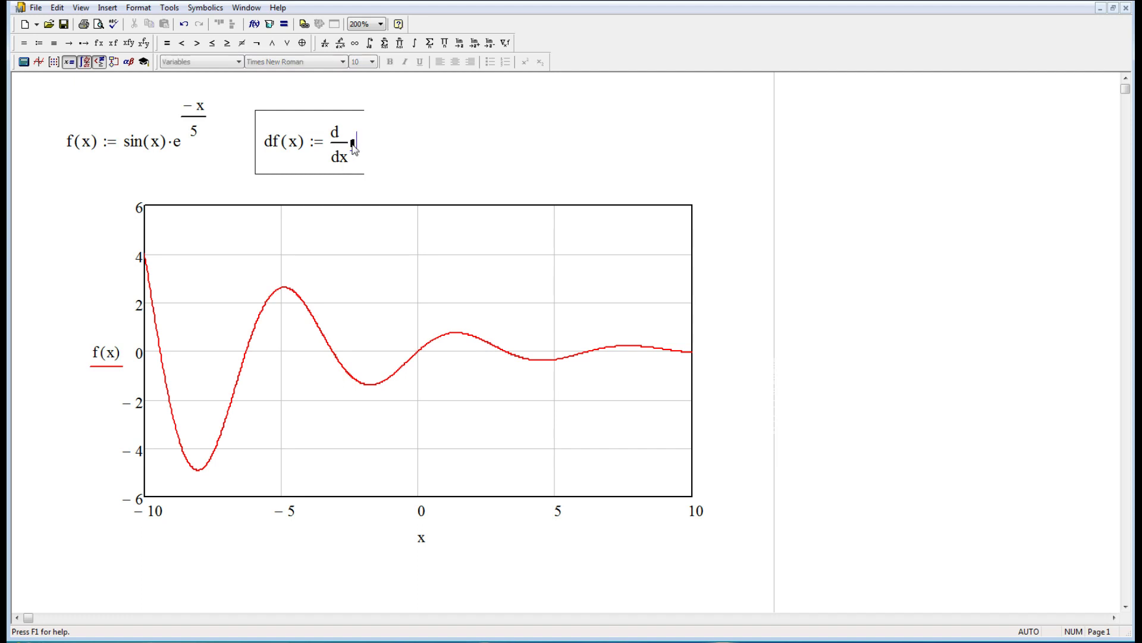
pyautogui.write('f(x)')
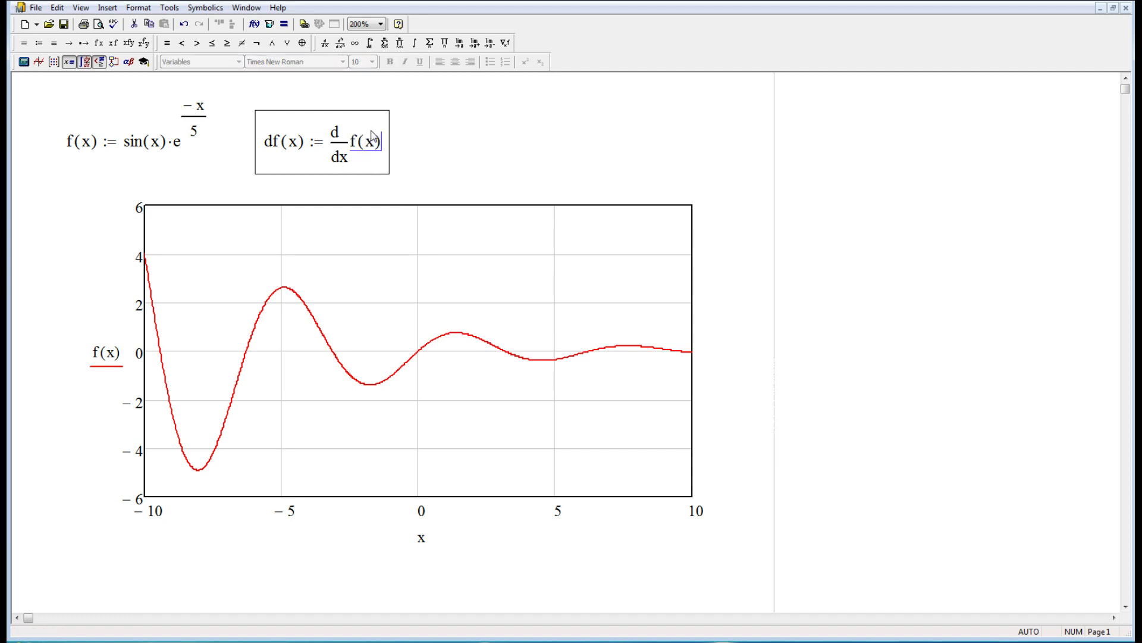
pyautogui.click(460, 115)
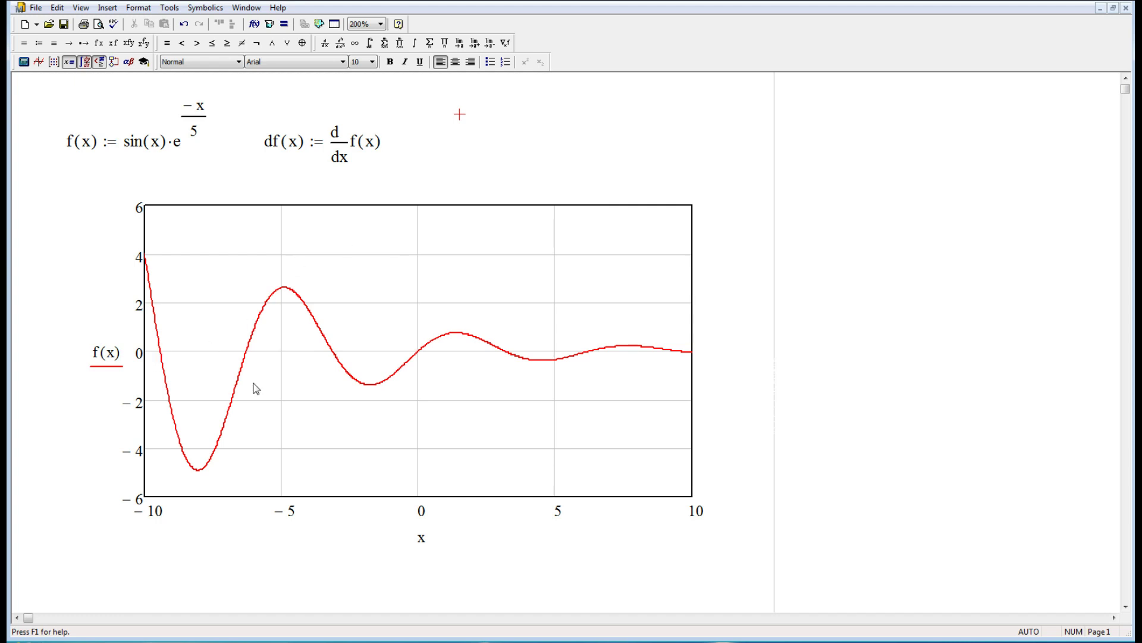
# Add df(x) as a second y-axis expression after f(x) in the plot
pyautogui.click(121, 362)
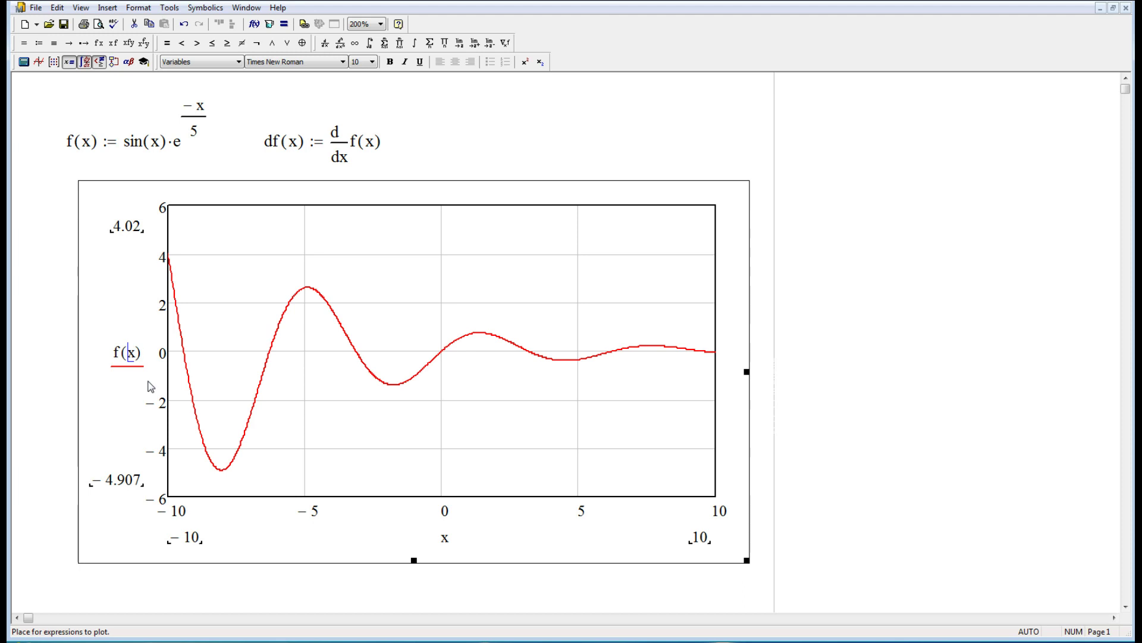
pyautogui.press('Right')
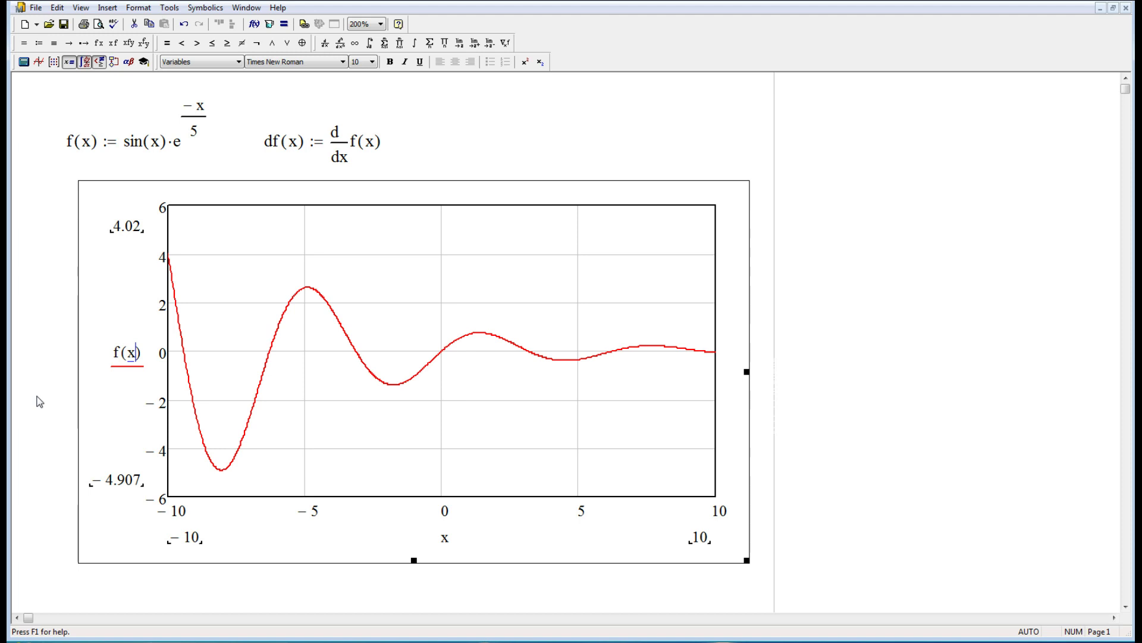
pyautogui.press('space')
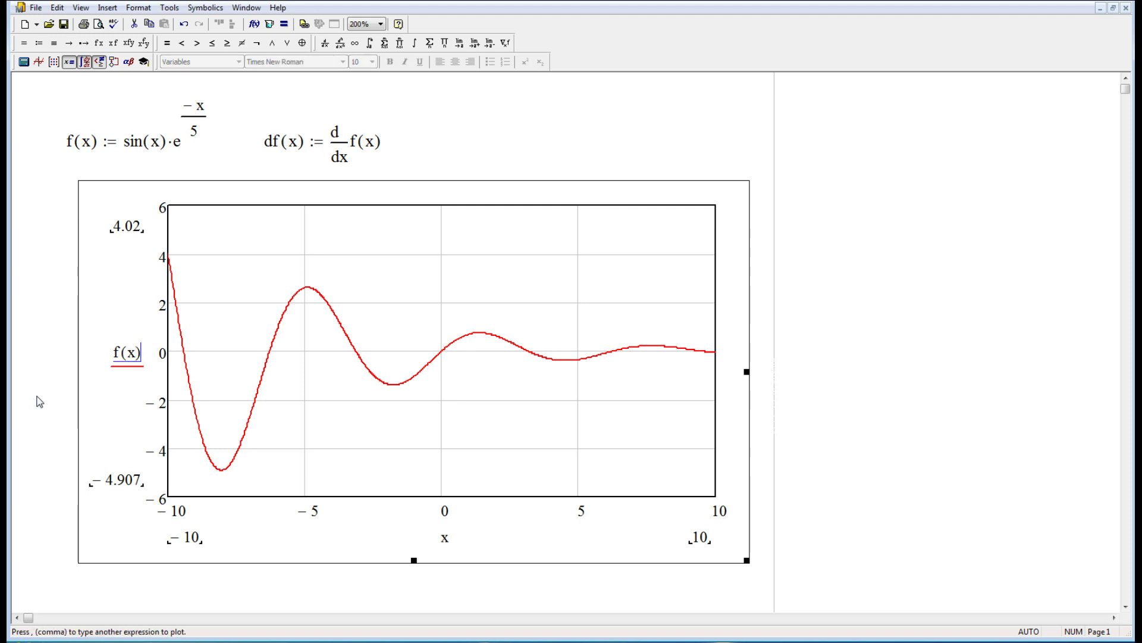
pyautogui.press(',')
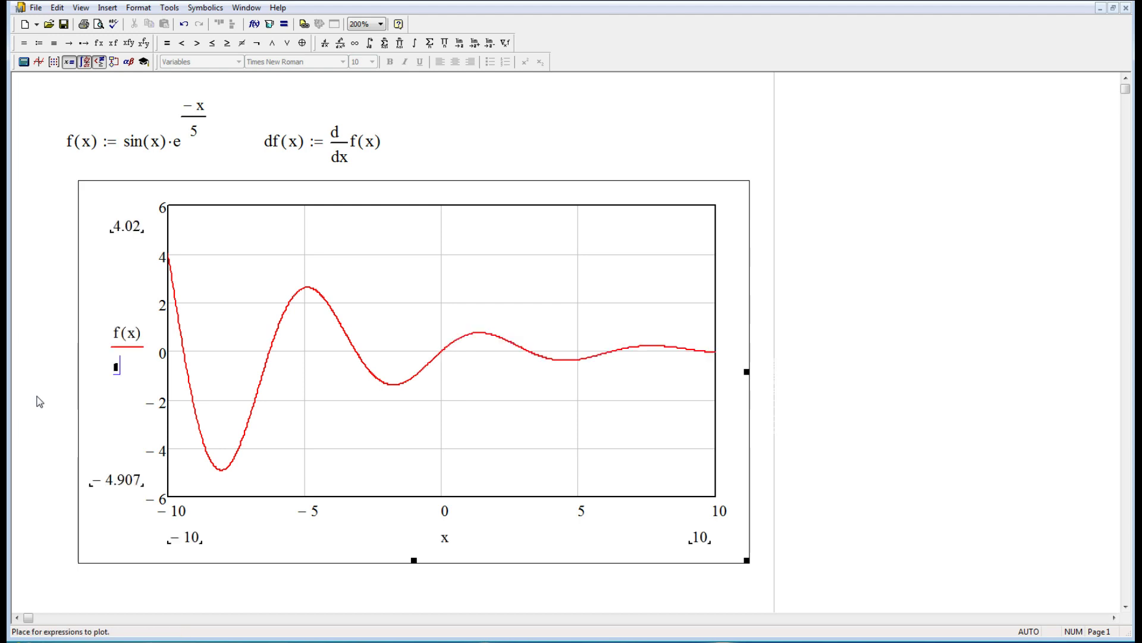
pyautogui.write('df(x)')
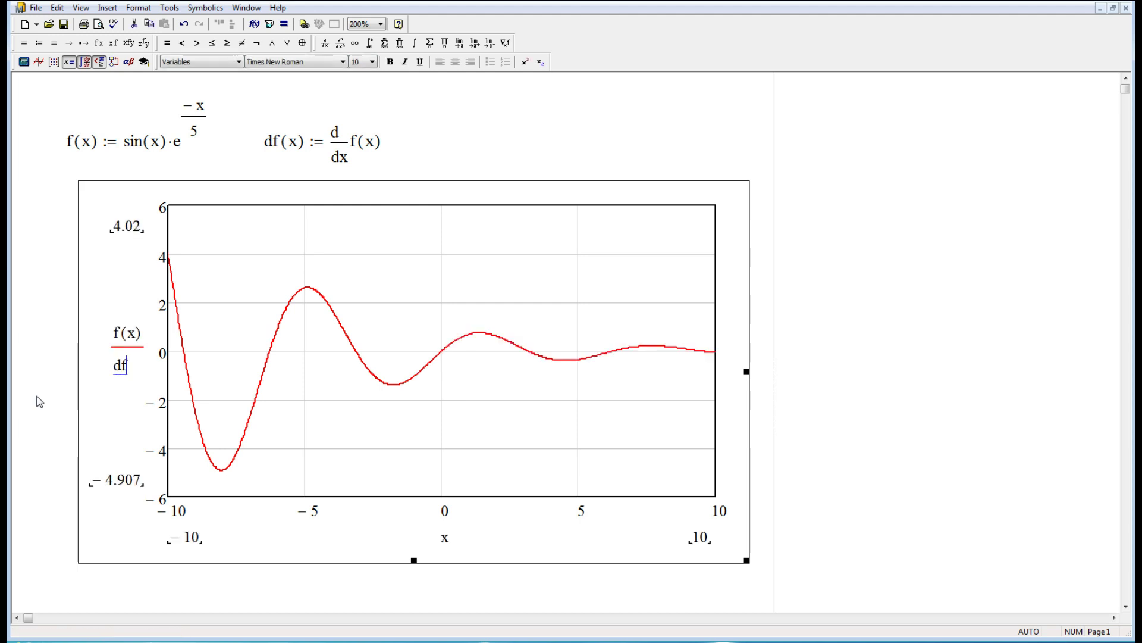
pyautogui.click(788, 353)
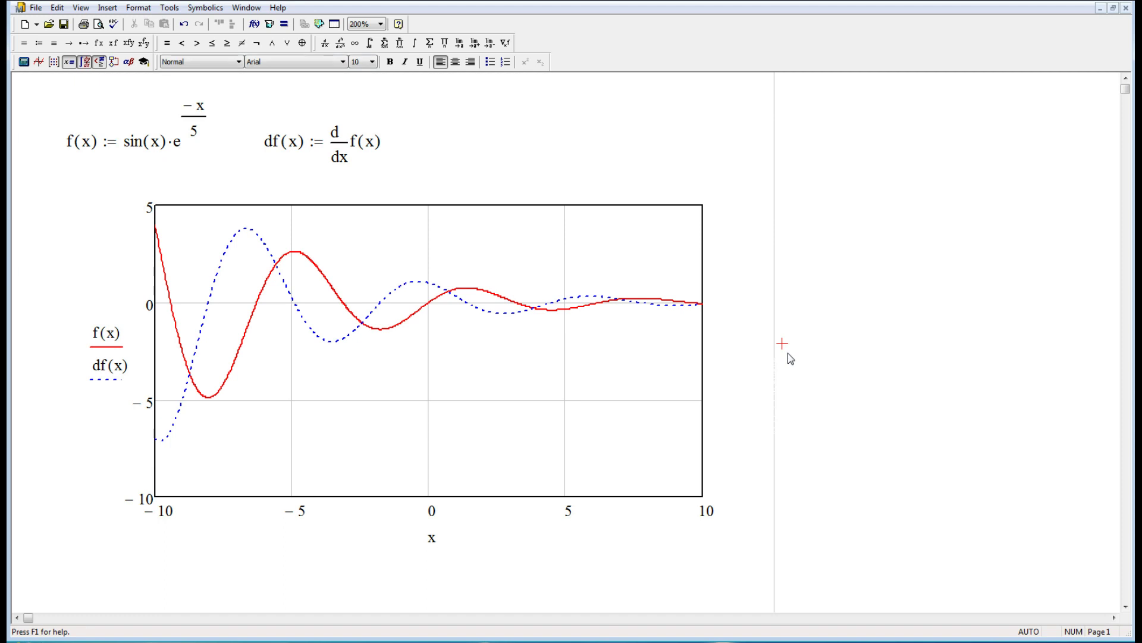
# Change trace 2 (df(x)) to a solid line in the plot's Traces settings
pyautogui.doubleClick(420, 298)
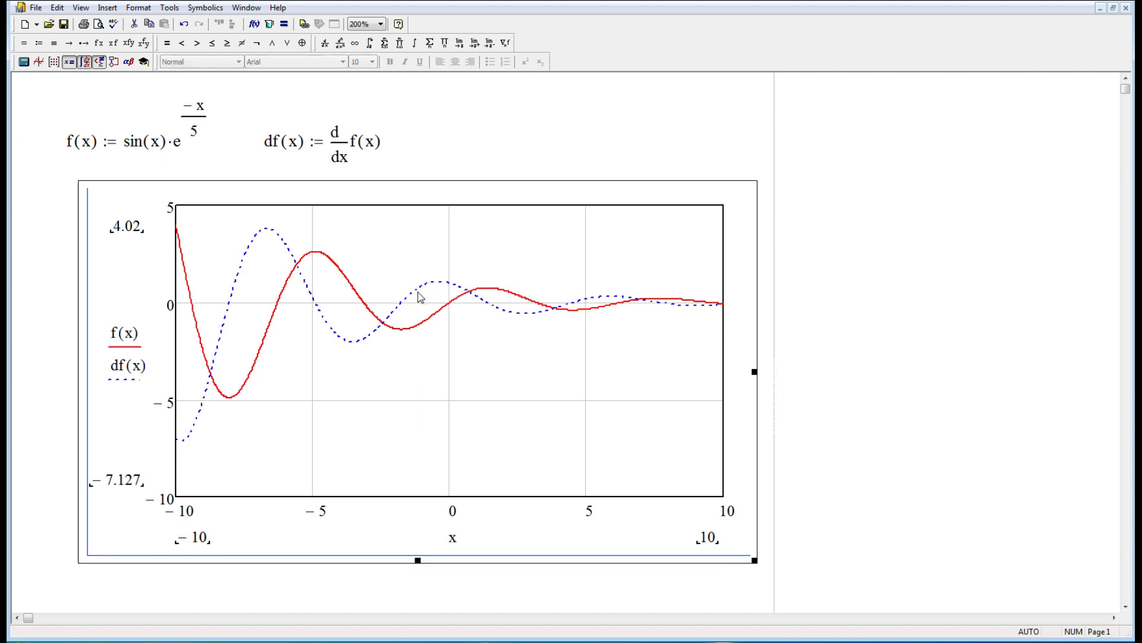
pyautogui.click(480, 219)
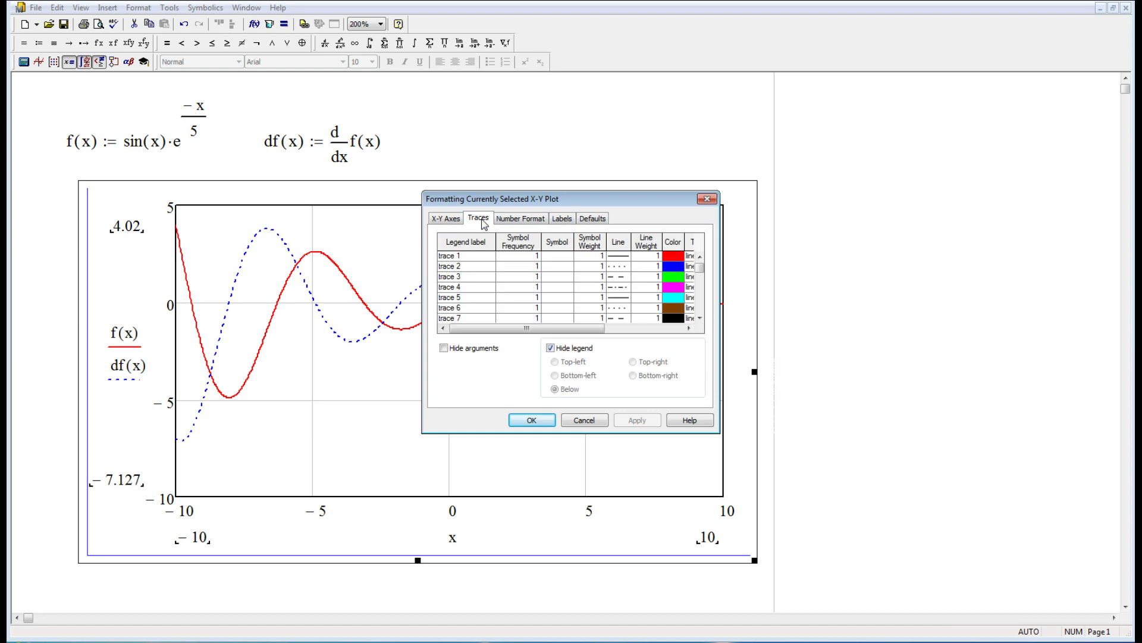
pyautogui.click(626, 267)
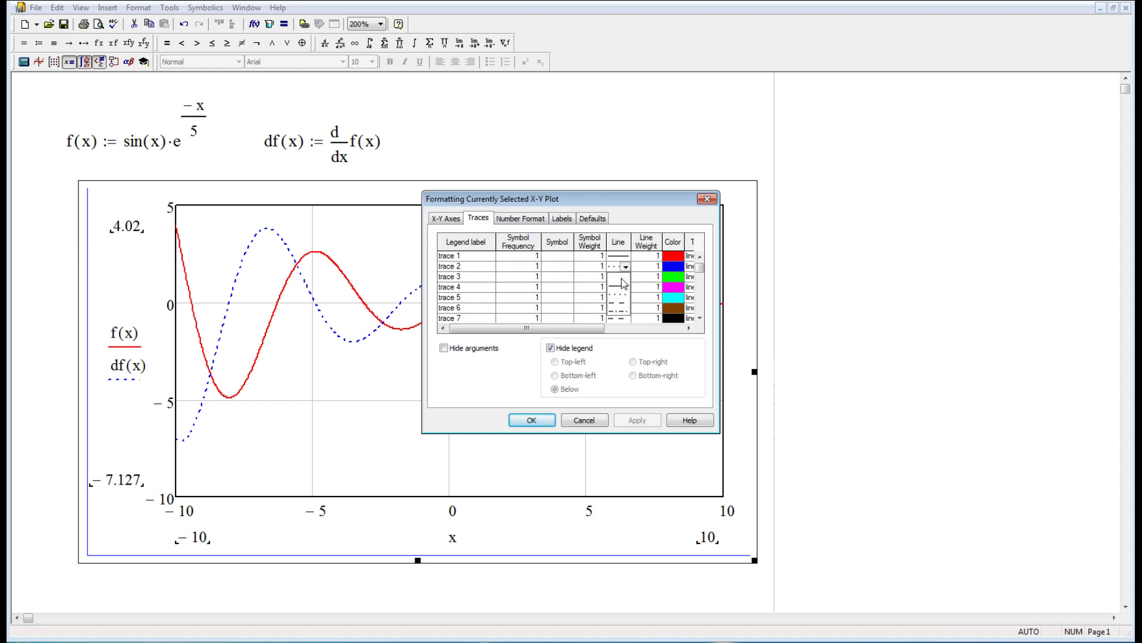
pyautogui.click(623, 288)
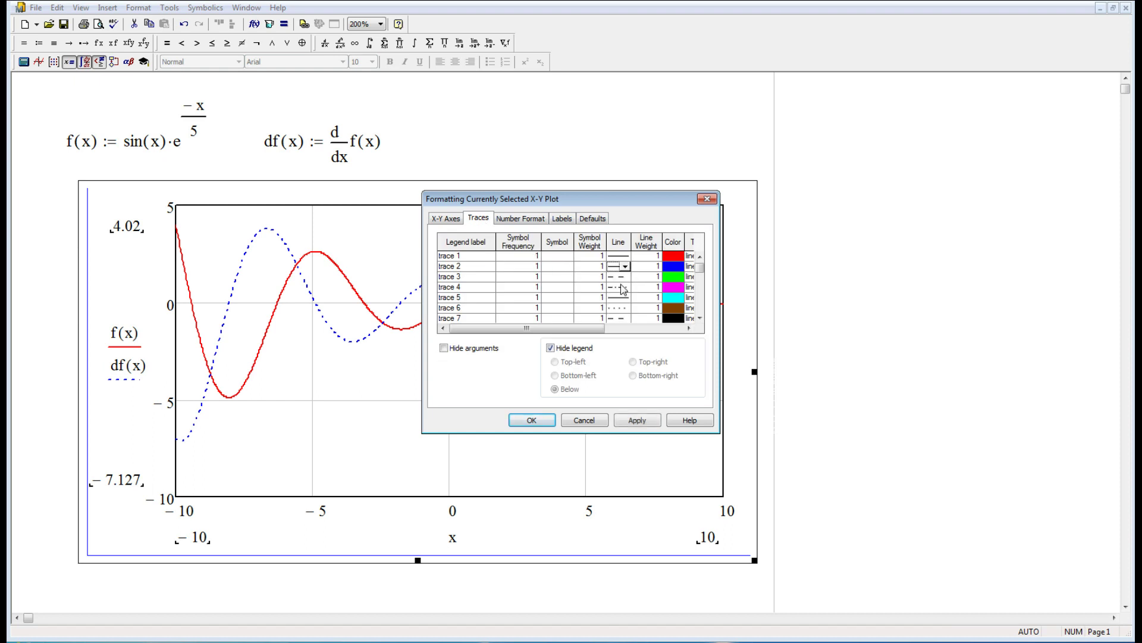
pyautogui.click(625, 421)
pyautogui.click(530, 420)
pyautogui.click(896, 333)
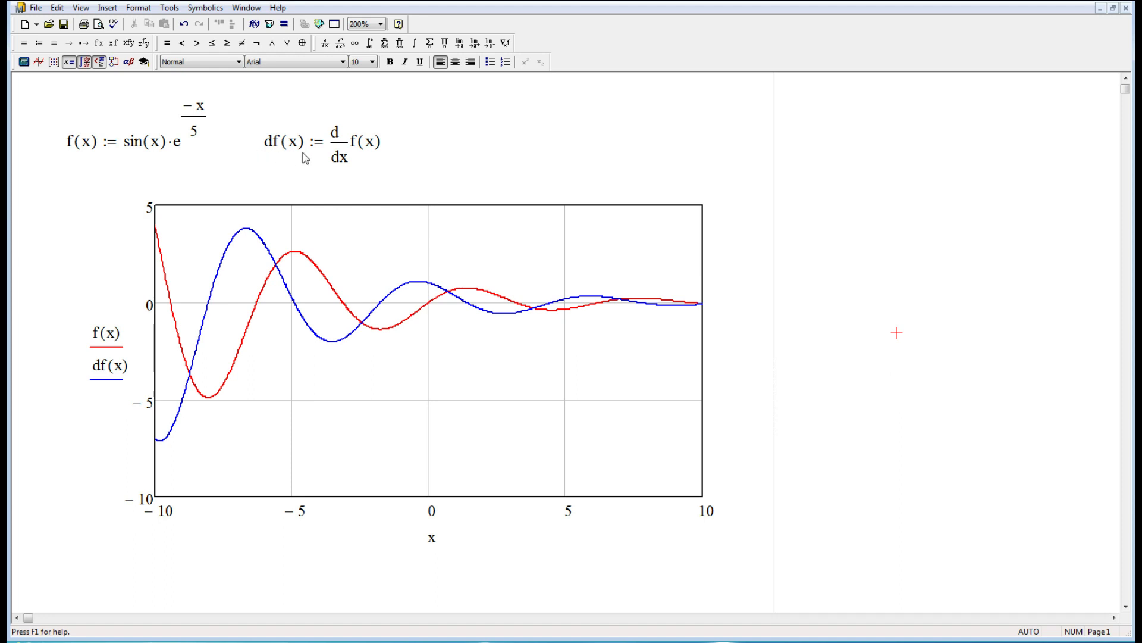
# Add symbolic evaluation to d/dx f(x) and refresh the view to show the full result
pyautogui.click(378, 151)
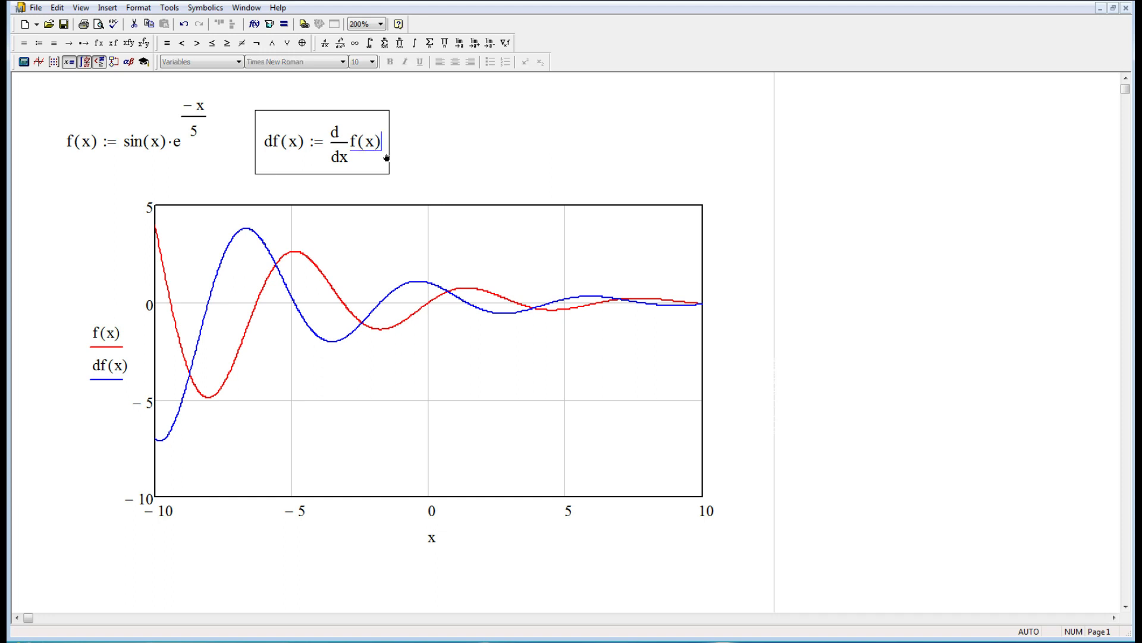
pyautogui.press('space')
pyautogui.press('space')
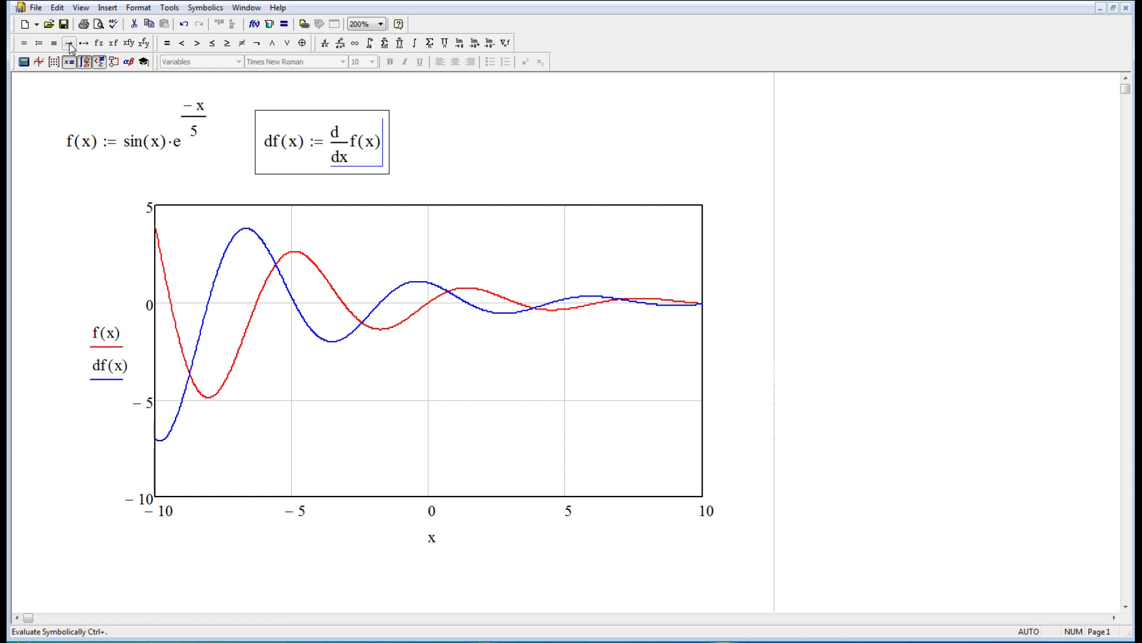
pyautogui.click(70, 46)
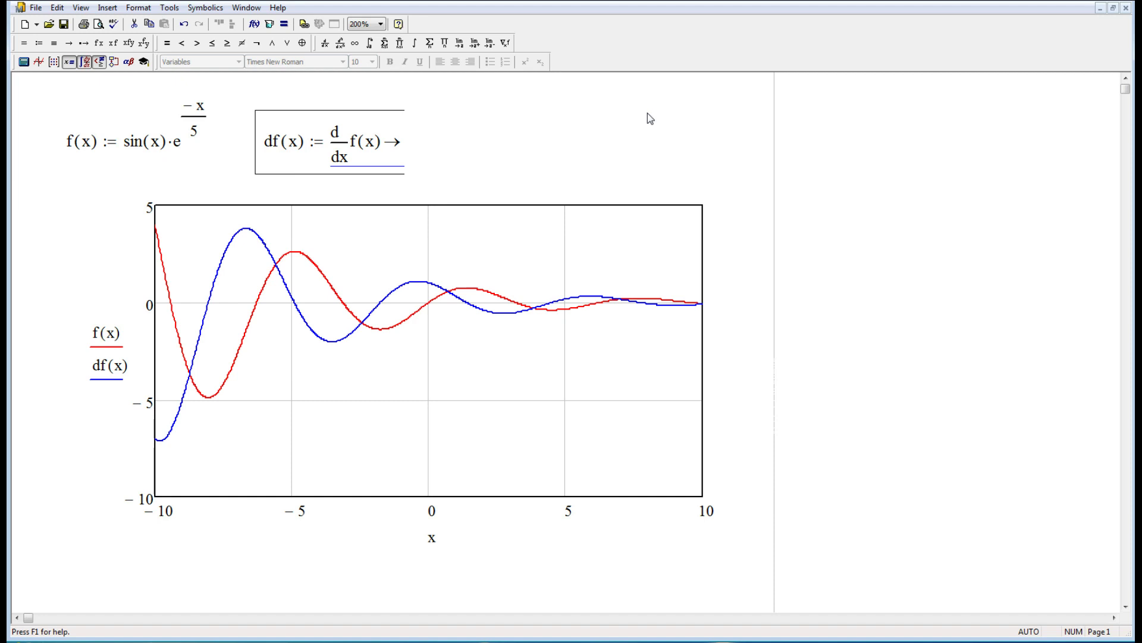
pyautogui.click(693, 115)
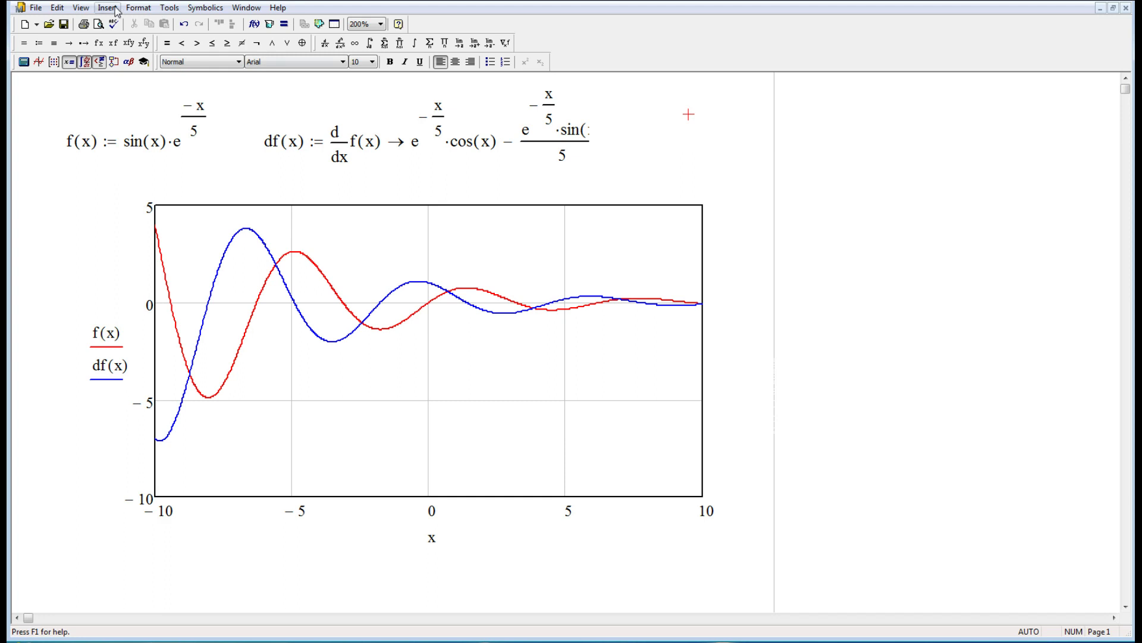
pyautogui.click(81, 10)
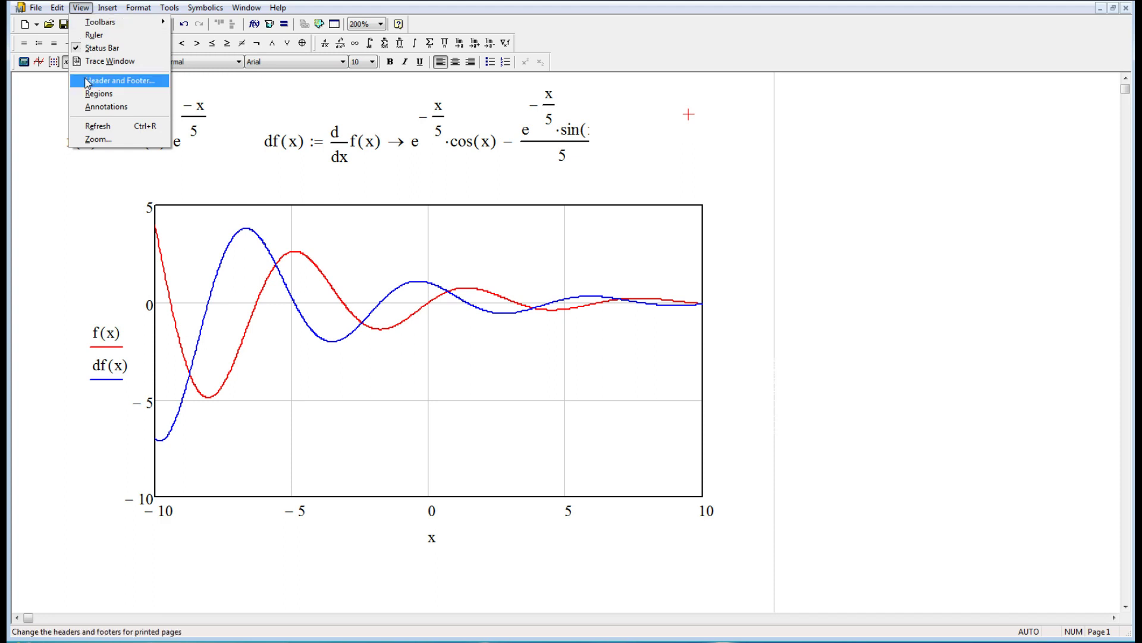
pyautogui.click(91, 126)
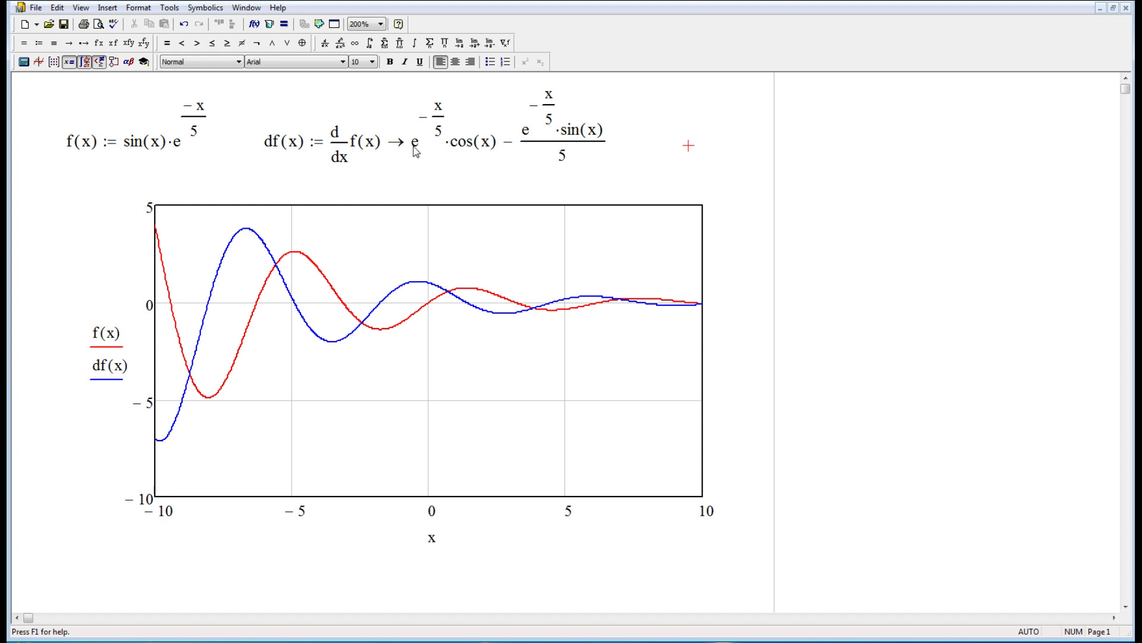
# Change sin(x) to sin(x^2) in the f(x) definition
pyautogui.click(719, 181)
pyautogui.click(157, 143)
pyautogui.write('^2')
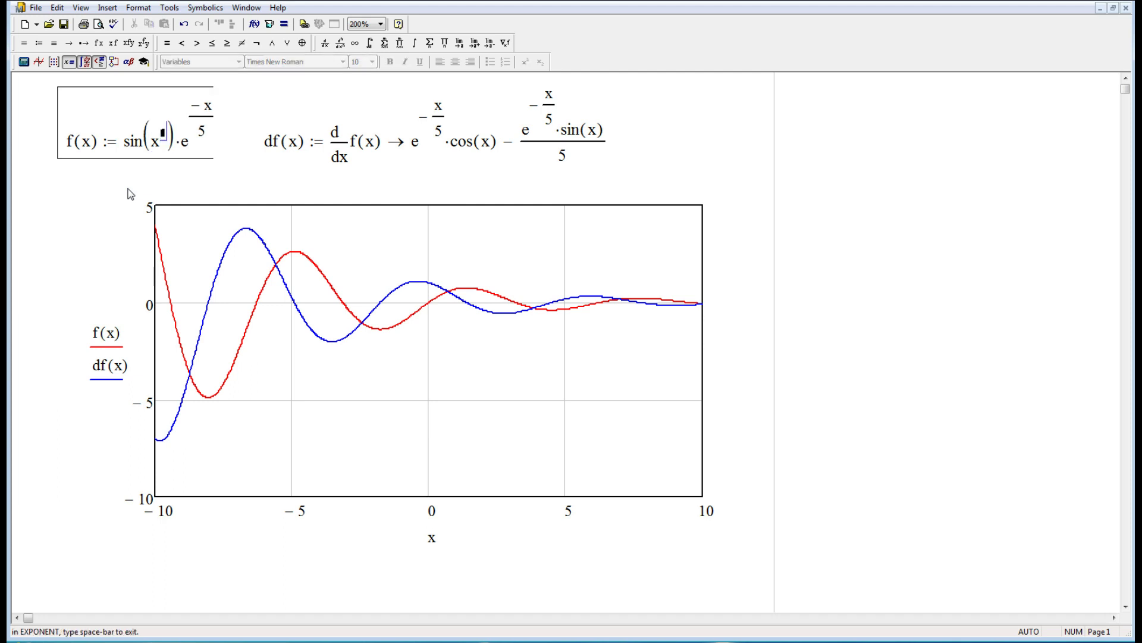
pyautogui.click(74, 178)
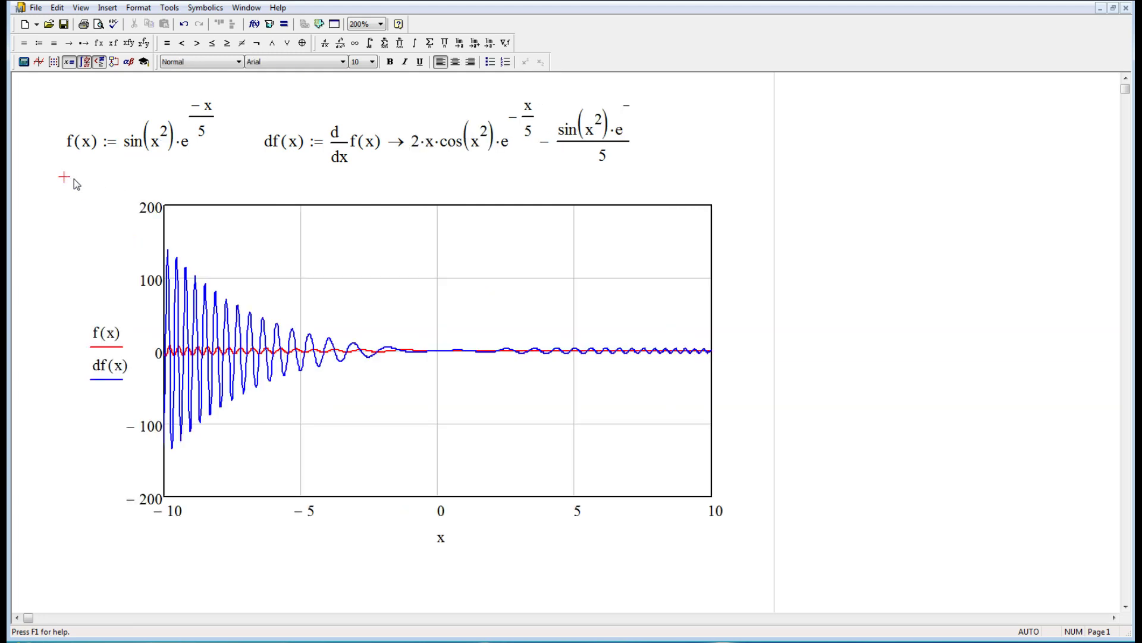